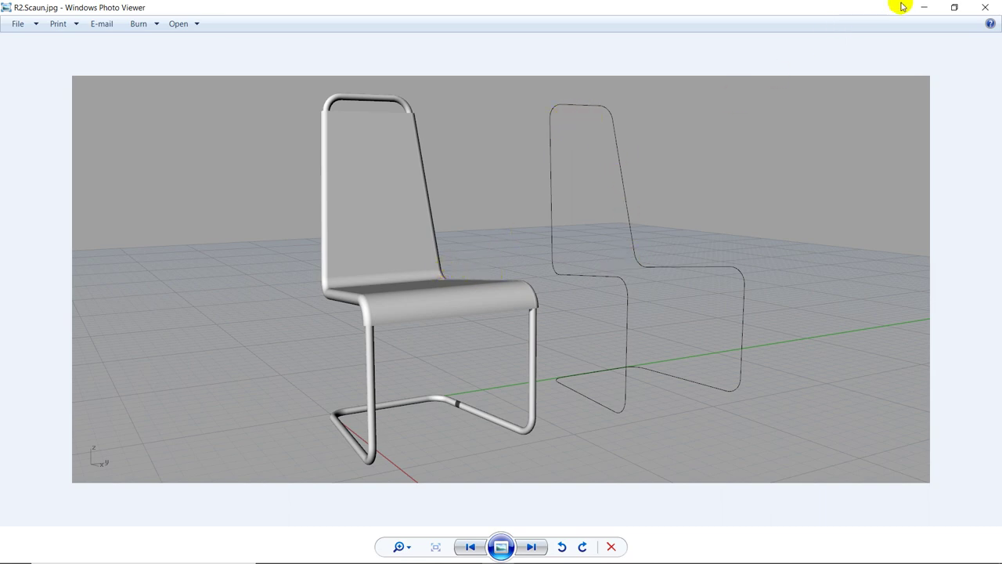
# - Switch from the chair reference photo to Rhinoceros, with grid snap turned on and object snap turned off
pyautogui.click(923, 12)
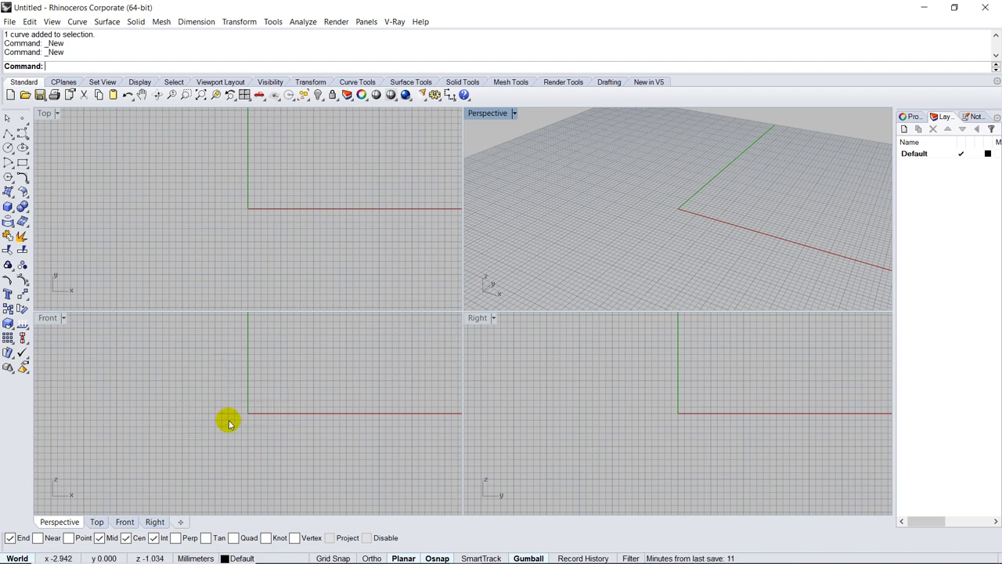
pyautogui.click(333, 557)
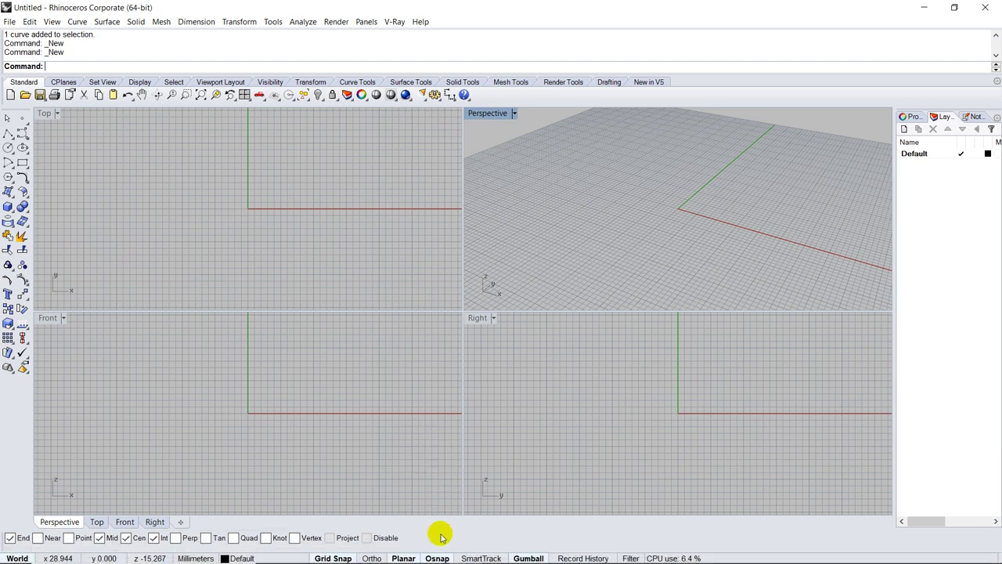
pyautogui.click(437, 557)
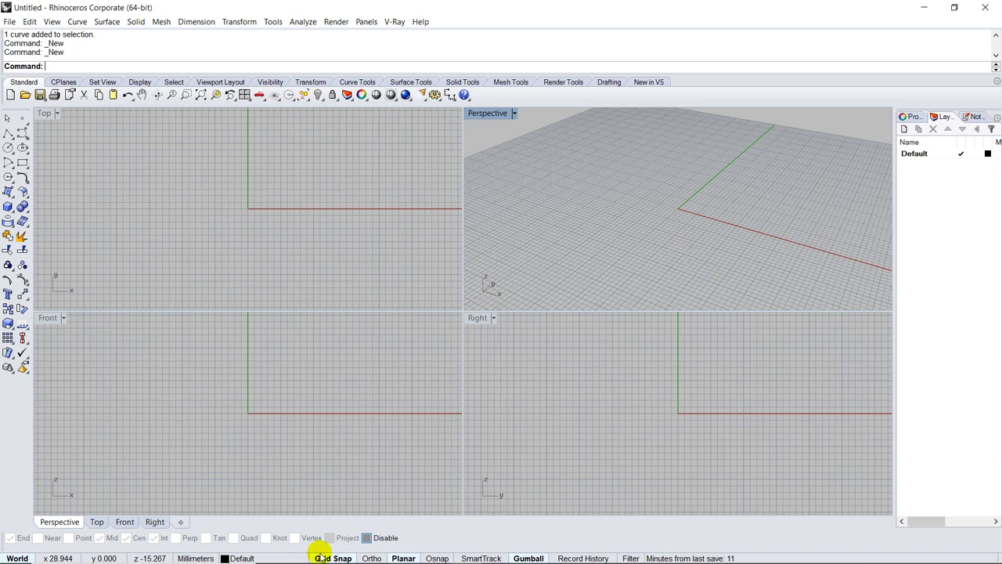
pyautogui.click(7, 134)
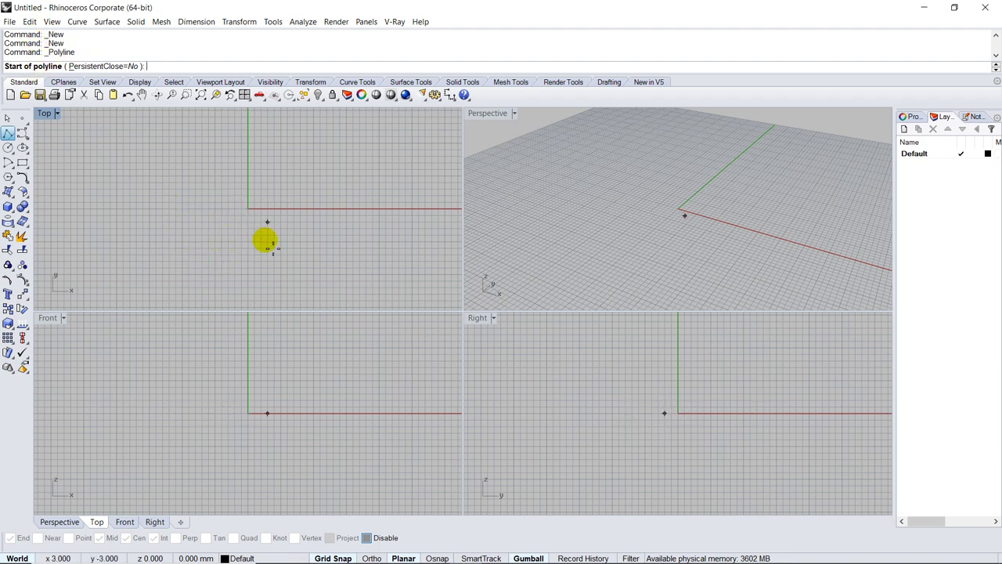
pyautogui.scroll(3, 227, 230)
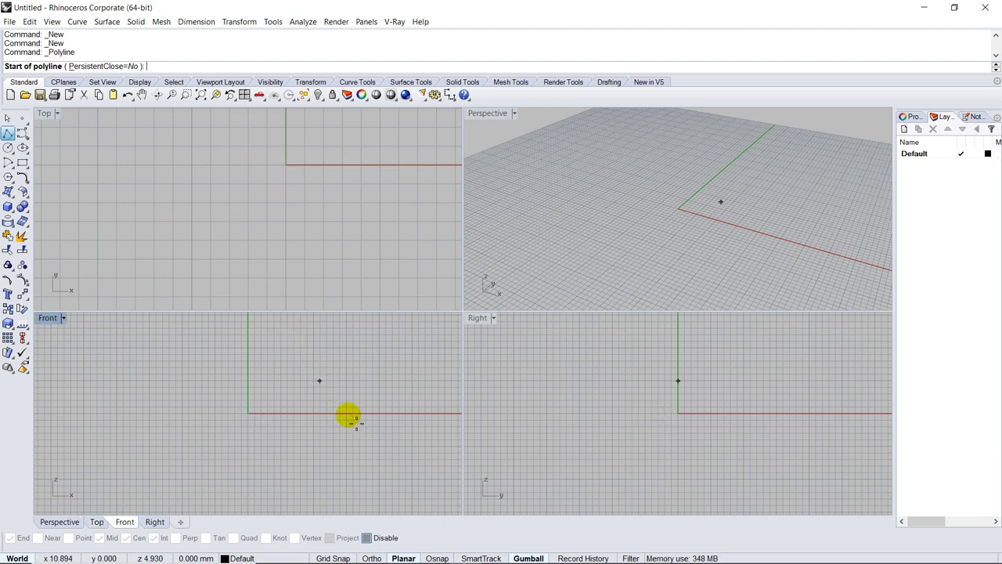
pyautogui.scroll(-5, 203, 233)
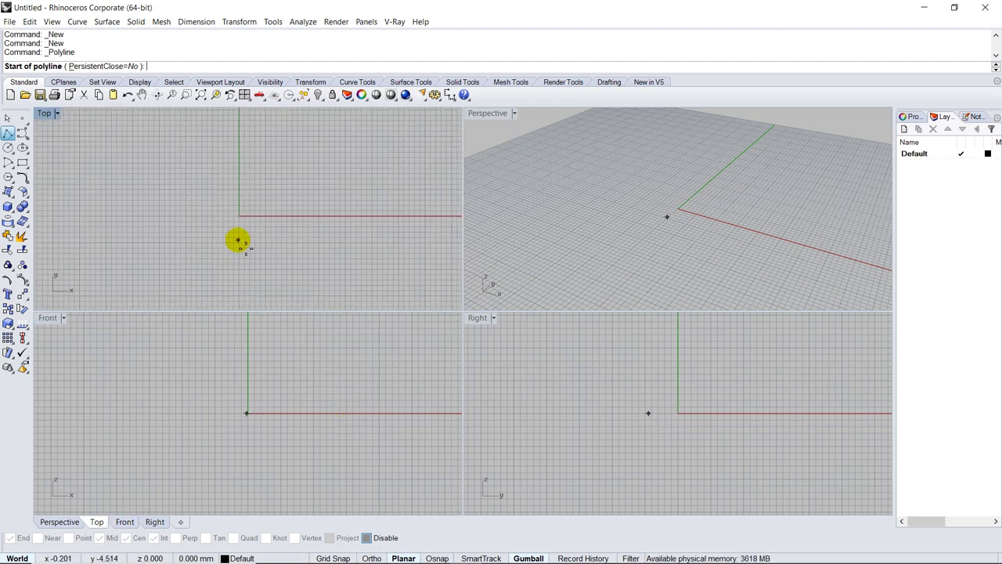
pyautogui.scroll(2, 268, 197)
pyautogui.scroll(2, 221, 225)
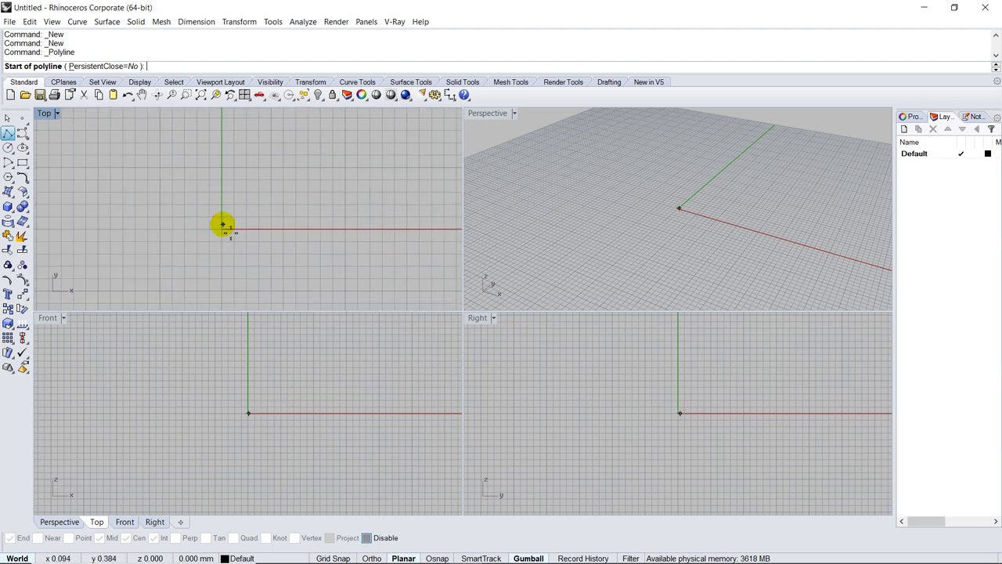
pyautogui.scroll(-1, 223, 225)
pyautogui.scroll(-1, 200, 219)
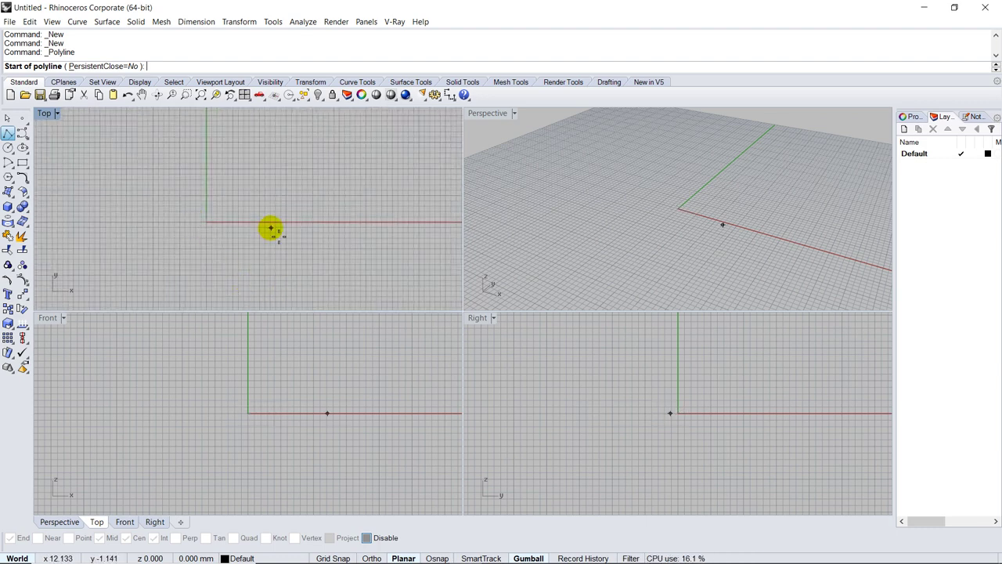
# - Set the document's model units to centimeters in the document properties
pyautogui.rightClick(333, 558)
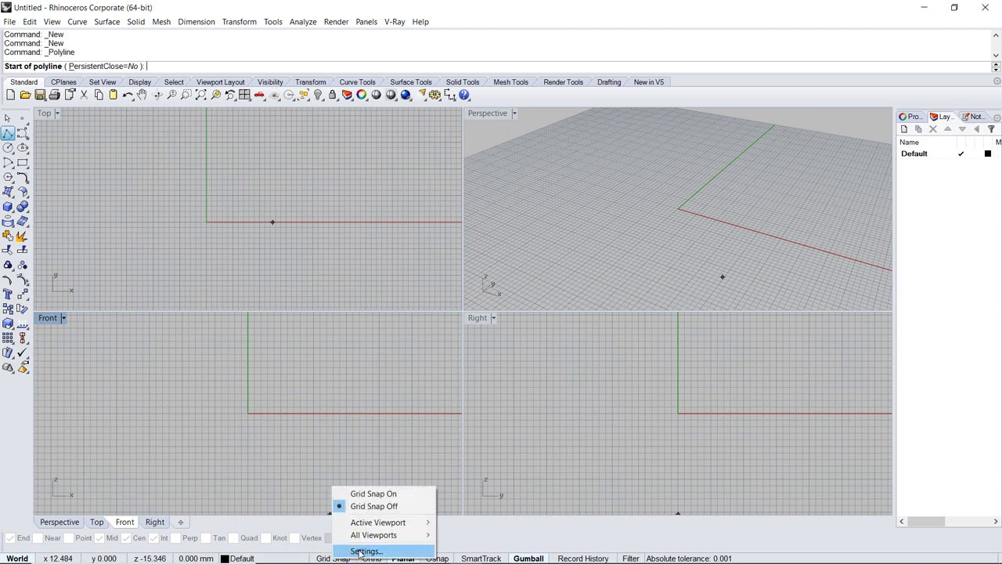
pyautogui.click(360, 552)
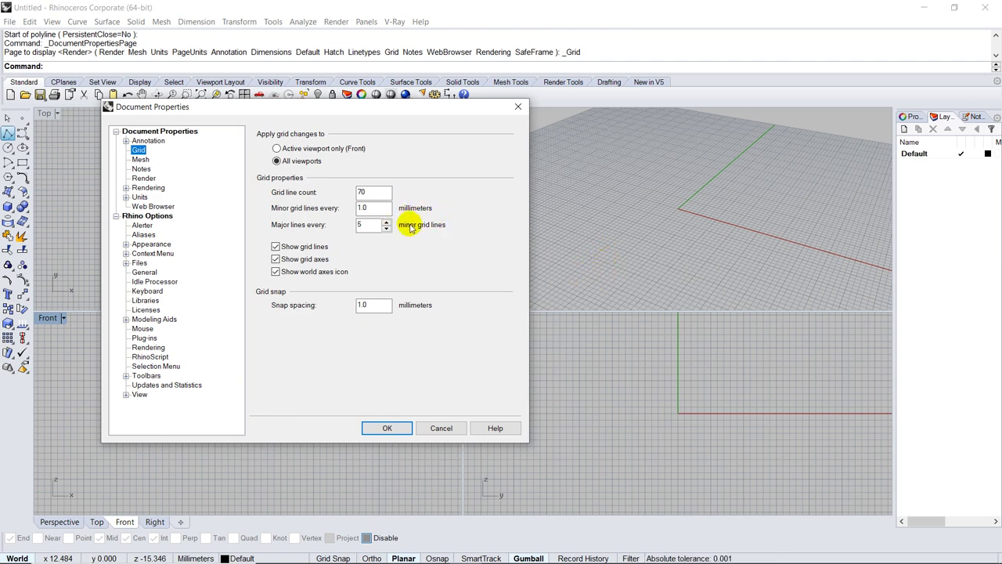
pyautogui.click(138, 197)
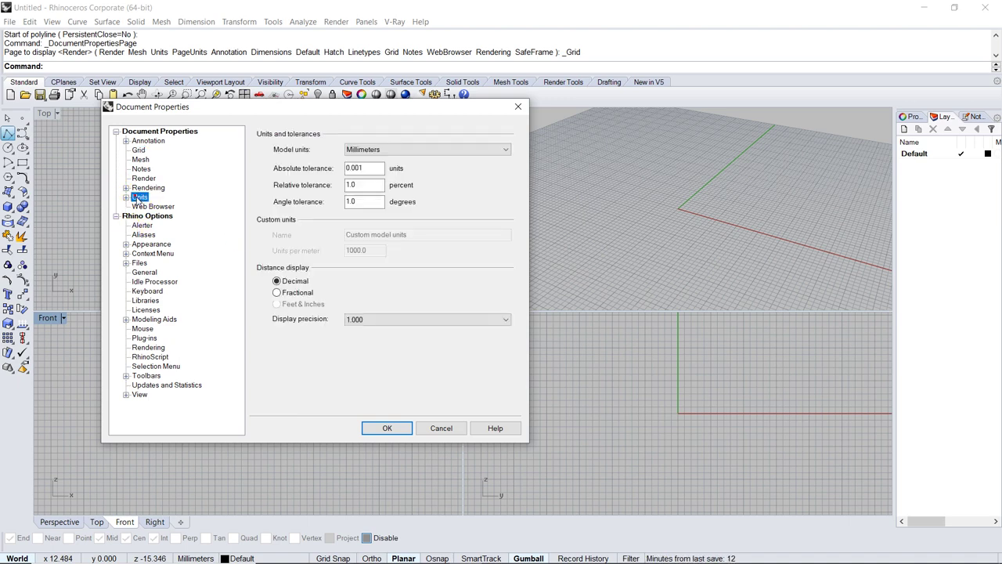
pyautogui.click(389, 151)
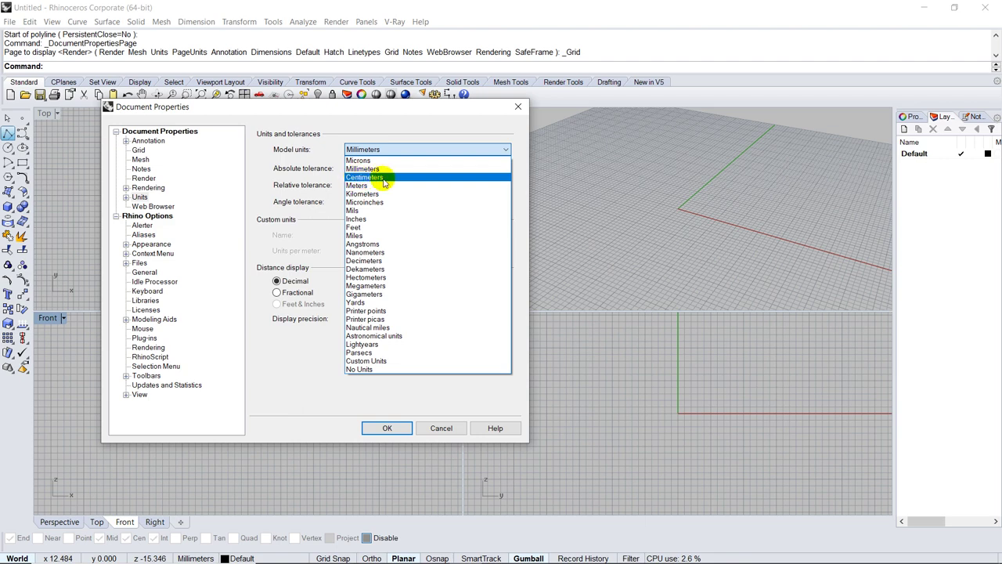
pyautogui.click(385, 178)
# - Set the grid's minor lines to every 5 cm and the snap spacing to 5 cm
pyautogui.click(139, 150)
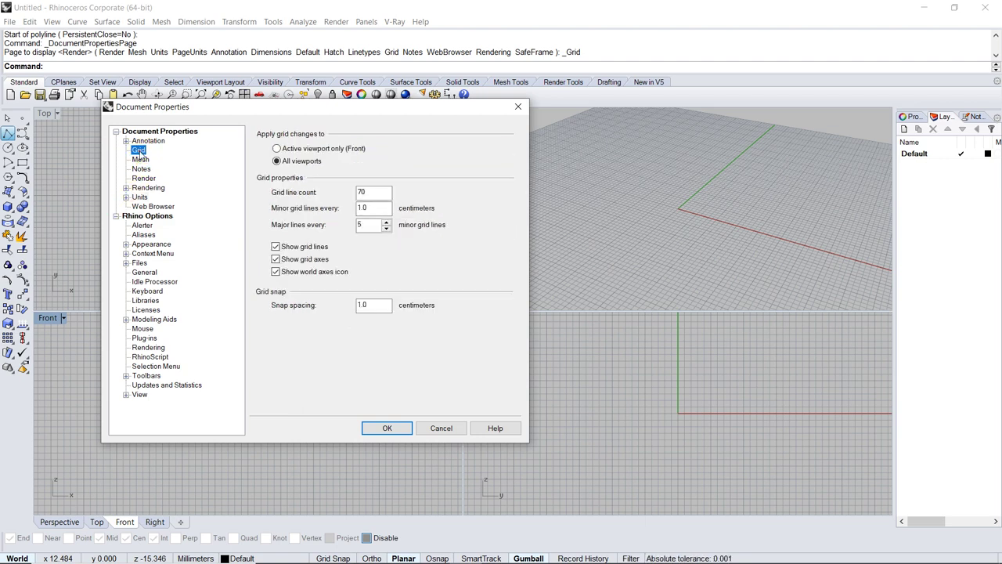
pyautogui.click(374, 205)
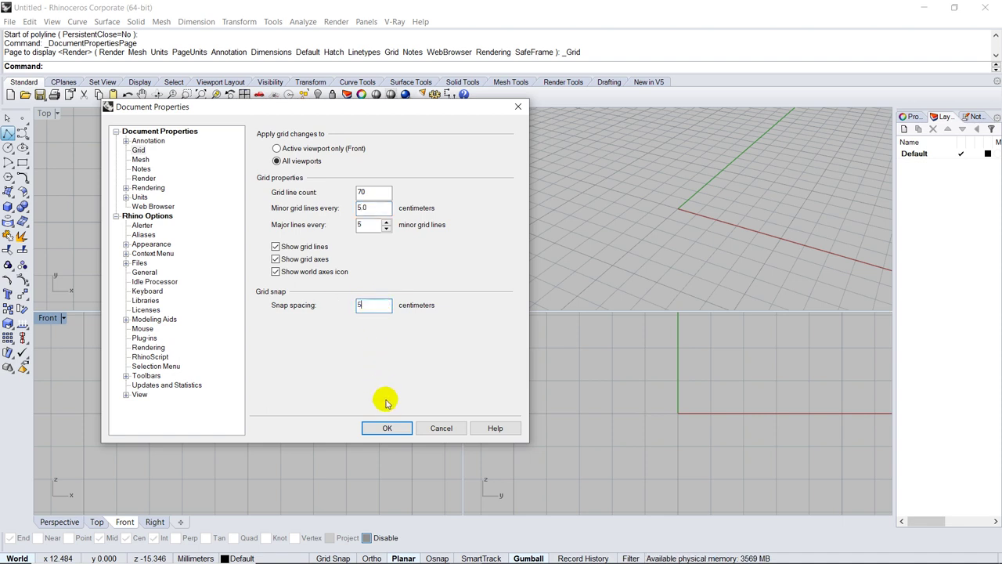
pyautogui.click(387, 429)
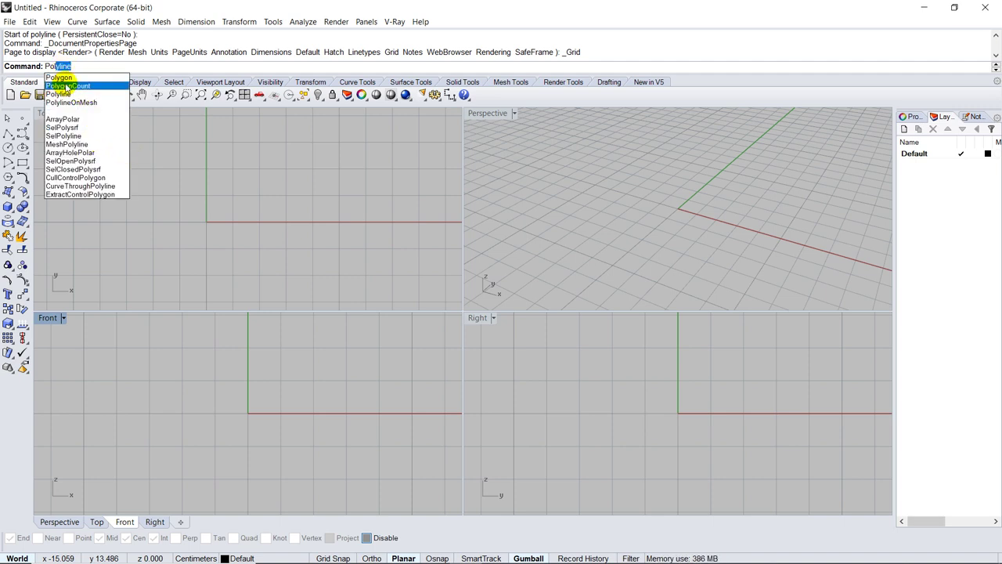
# - Start a freehand test polyline near the origin in the Top view and add two more points
pyautogui.press('Return')
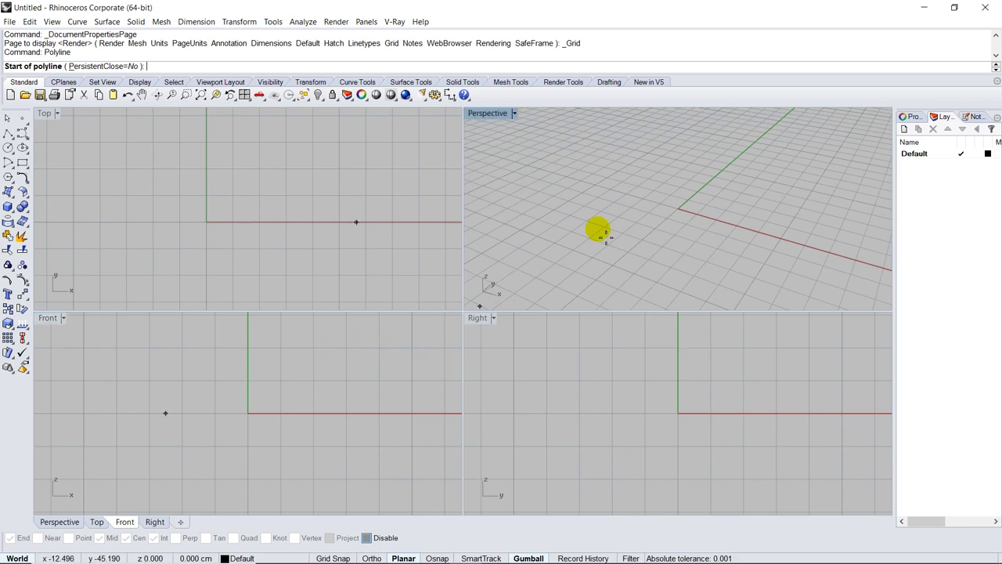
pyautogui.scroll(-3, 513, 259)
pyautogui.scroll(-4, 234, 251)
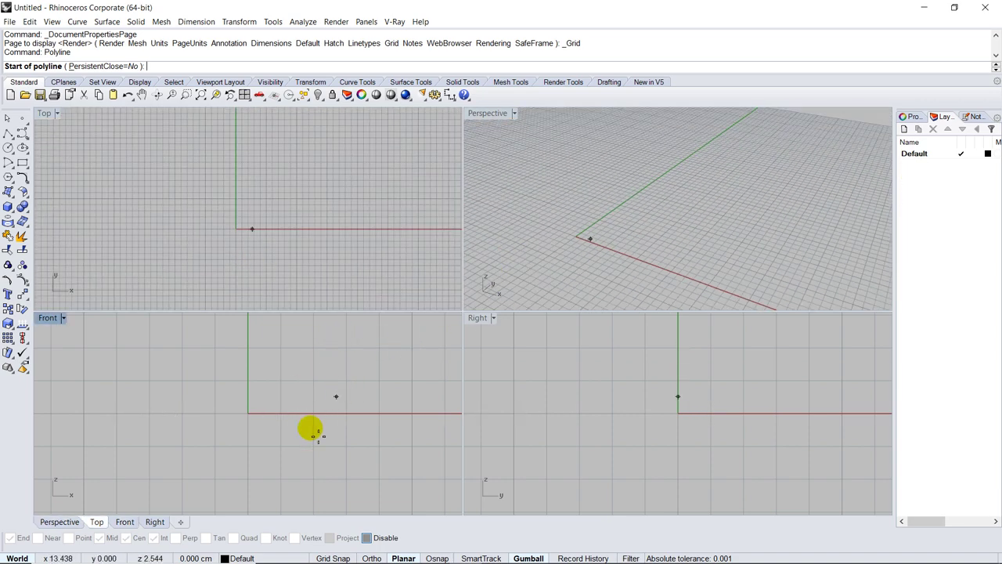
pyautogui.click(234, 228)
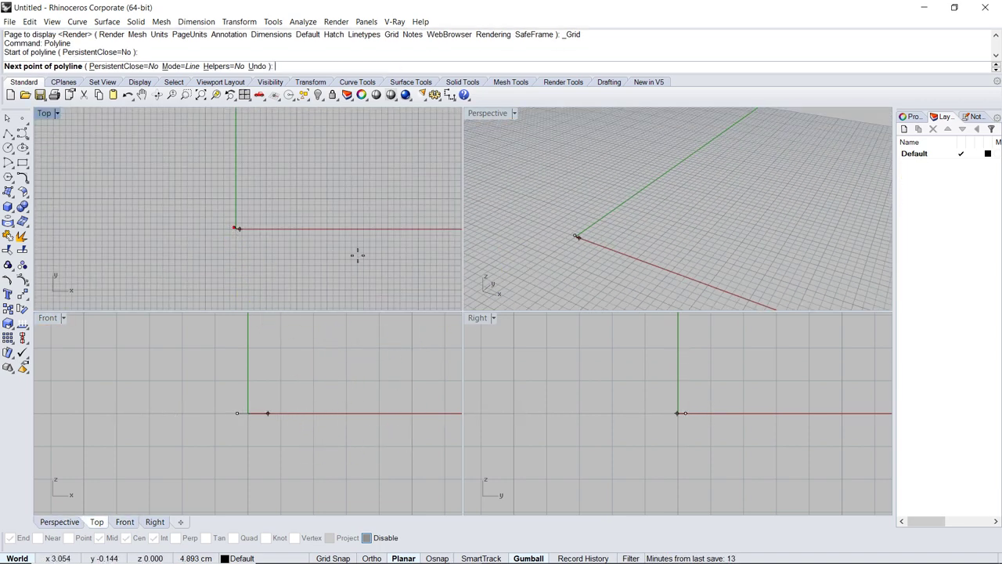
pyautogui.click(357, 258)
pyautogui.click(350, 192)
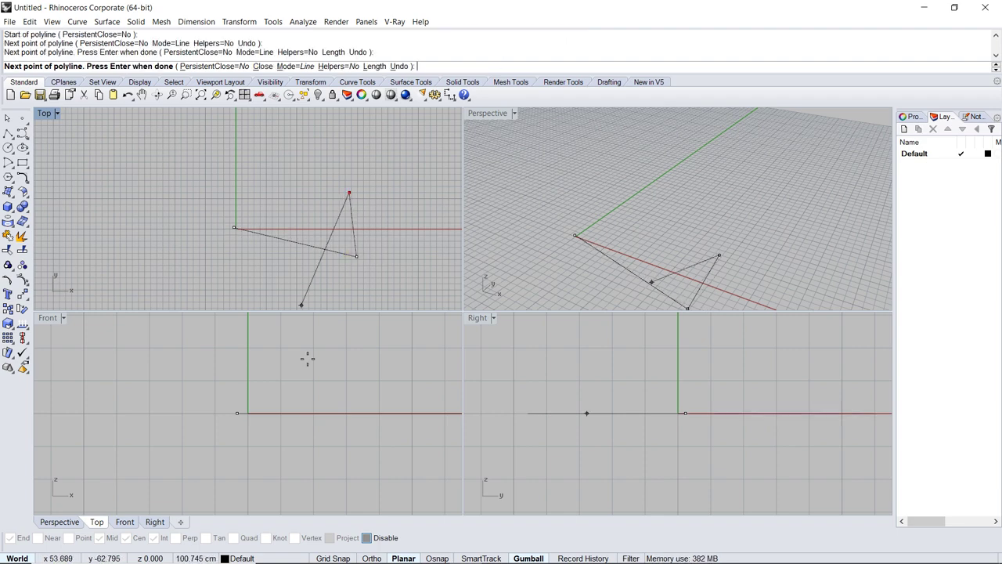
# - Continue the test polyline with three freehand points in the Front view
pyautogui.moveTo(289, 485); pyautogui.dragTo(356, 419, button='right')
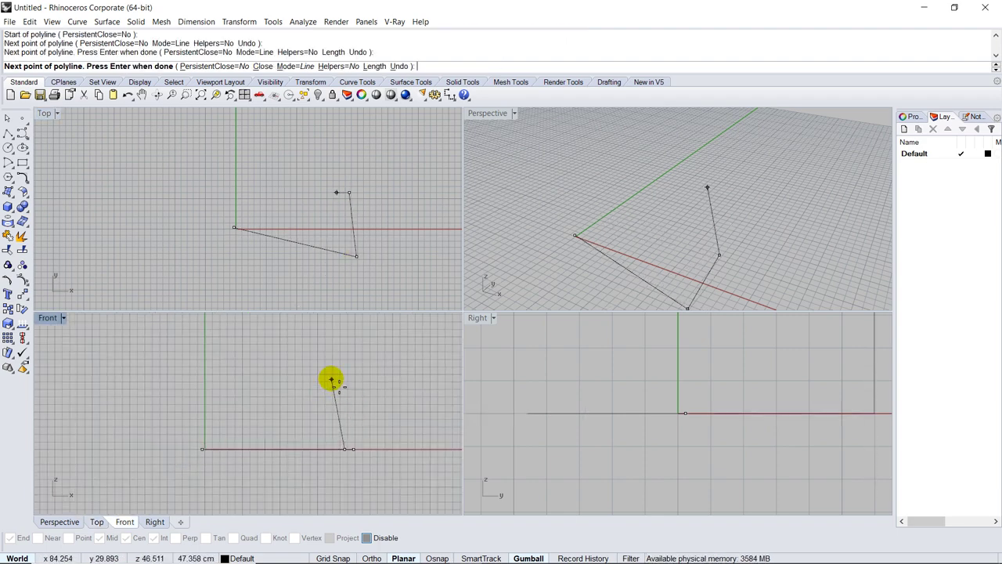
pyautogui.click(332, 377)
pyautogui.click(404, 333)
pyautogui.click(407, 424)
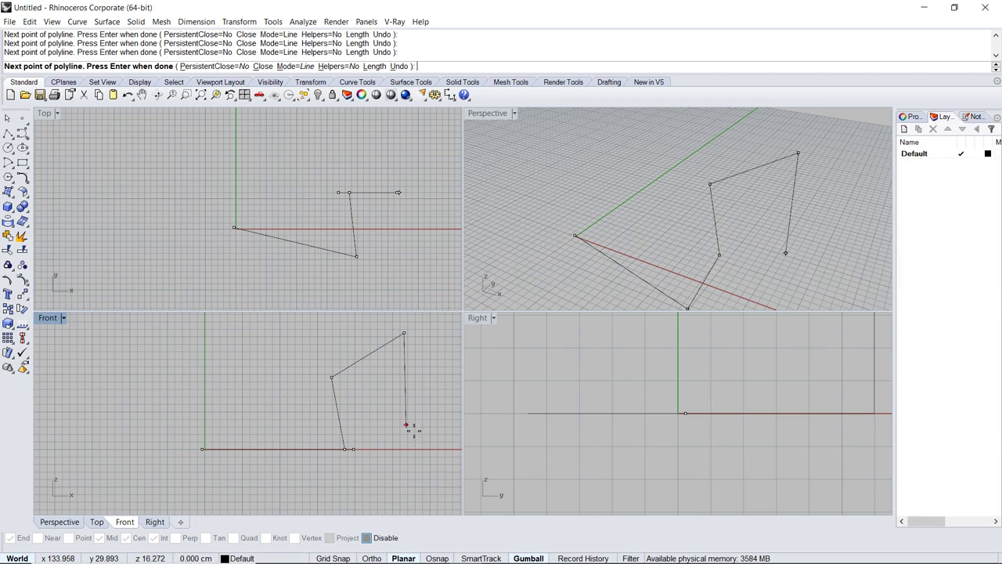
# - Add four freehand points to the test polyline in the Right view and finish it
pyautogui.moveTo(619, 250); pyautogui.dragTo(581, 230, button='right')
pyautogui.keyDown('ctrl'); pyautogui.moveTo(600, 404); pyautogui.dragTo(744, 432, button='right'); pyautogui.keyUp('ctrl')
pyautogui.click(746, 429)
pyautogui.click(708, 382)
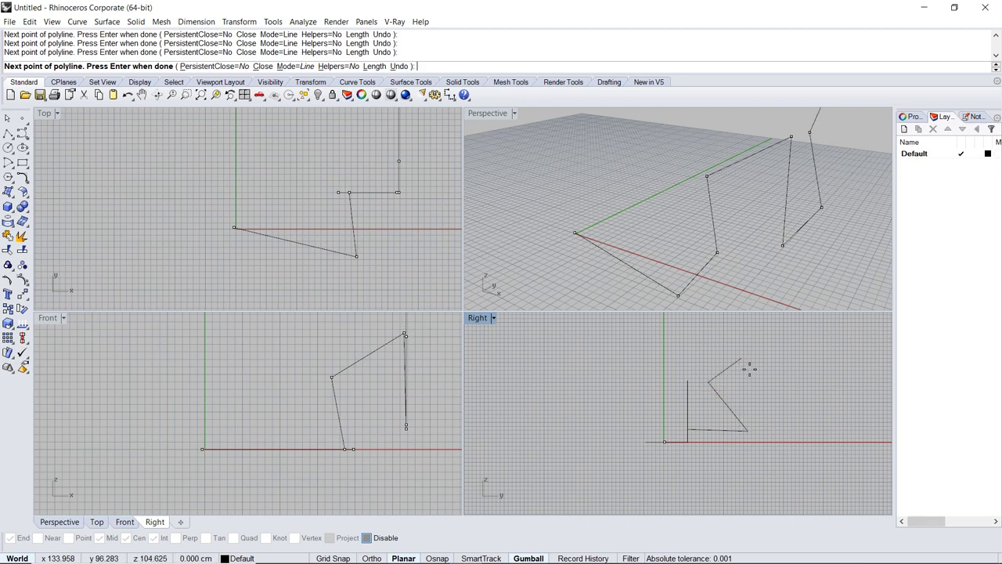
pyautogui.click(740, 359)
pyautogui.click(789, 411)
pyautogui.rightClick(789, 362)
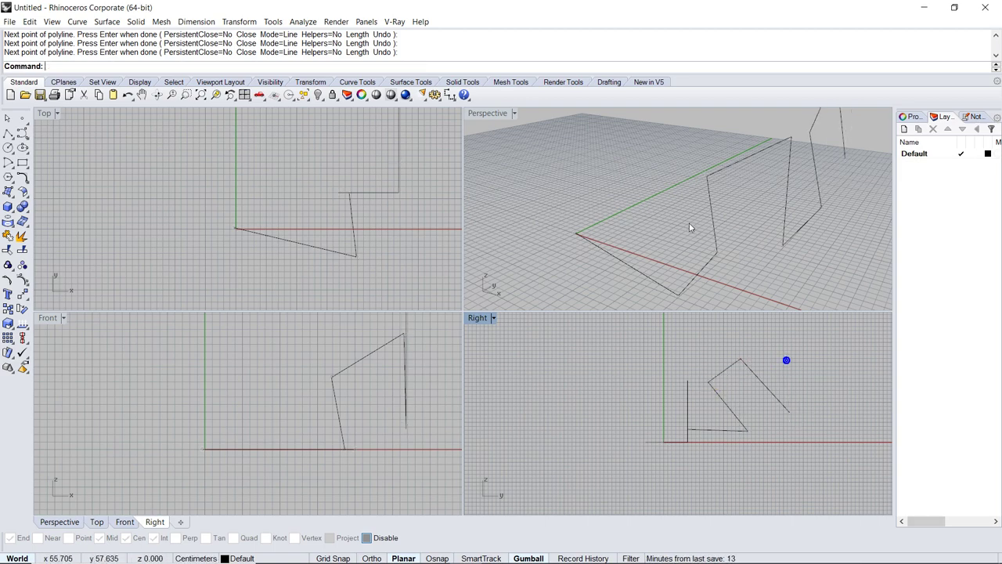
# - Inspect the test polyline in the Perspective view and delete it
pyautogui.moveTo(697, 250); pyautogui.dragTo(648, 235, button='right')
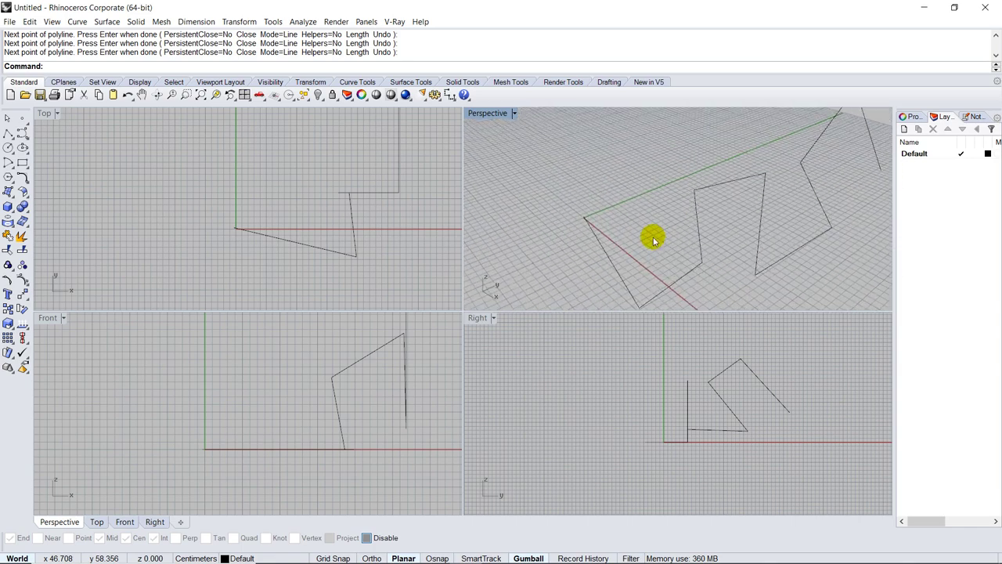
pyautogui.click(701, 258)
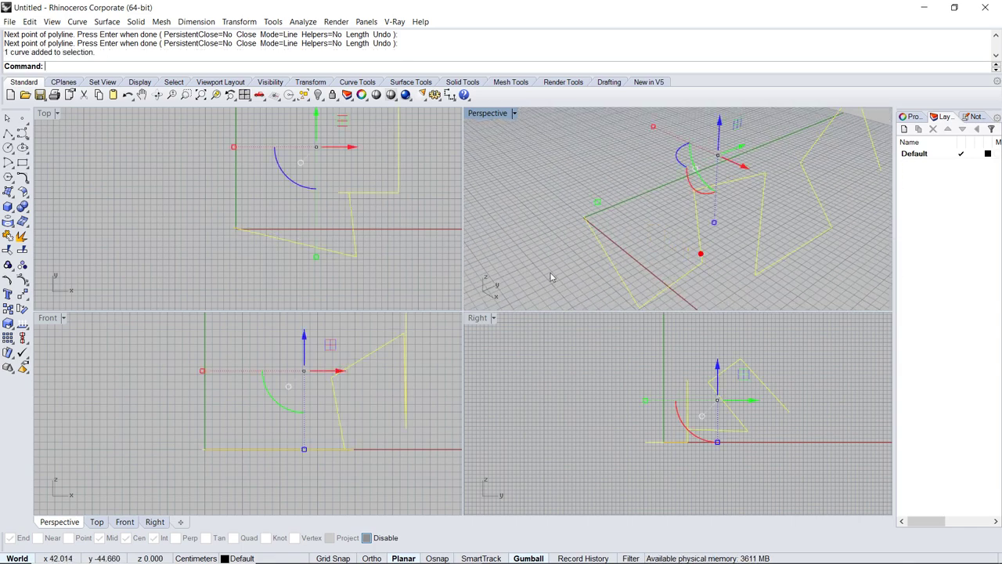
pyautogui.press('Delete')
# - Start a new polyline and maximize the Front view, with grid snap on
pyautogui.moveTo(191, 236); pyautogui.dragTo(169, 251, button='right')
pyautogui.scroll(-2, 169, 251)
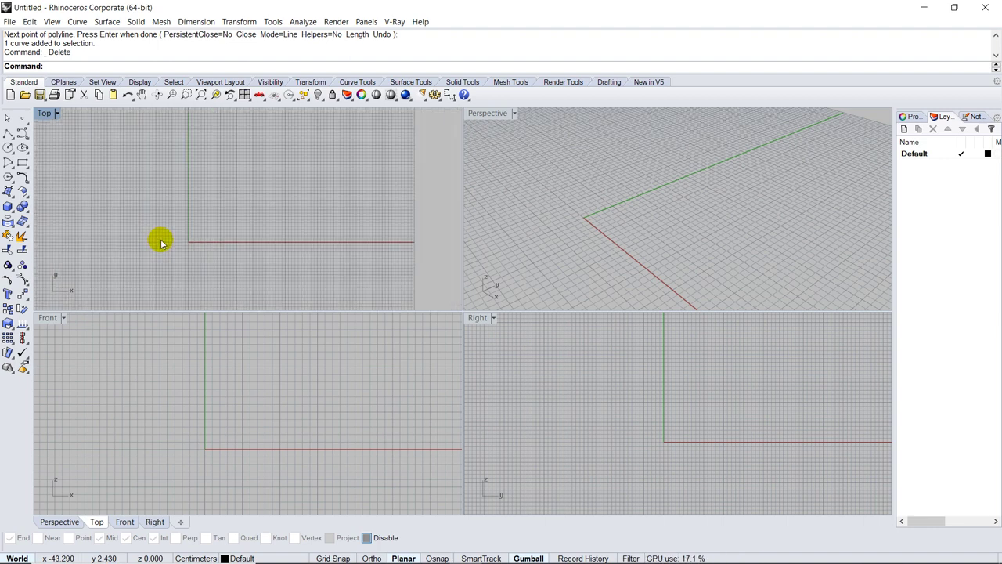
pyautogui.click(8, 135)
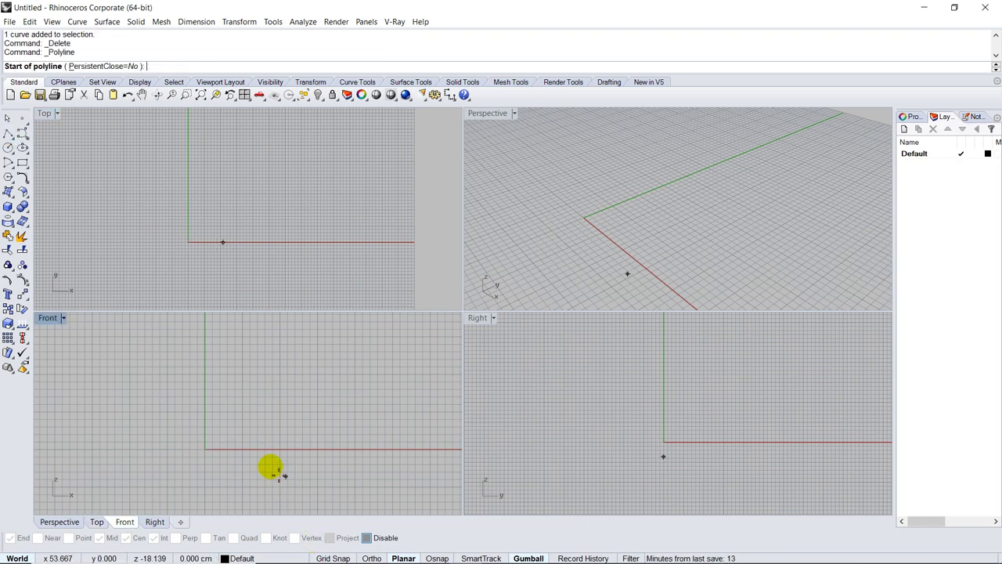
pyautogui.scroll(-1, 193, 474)
pyautogui.scroll(1, 192, 474)
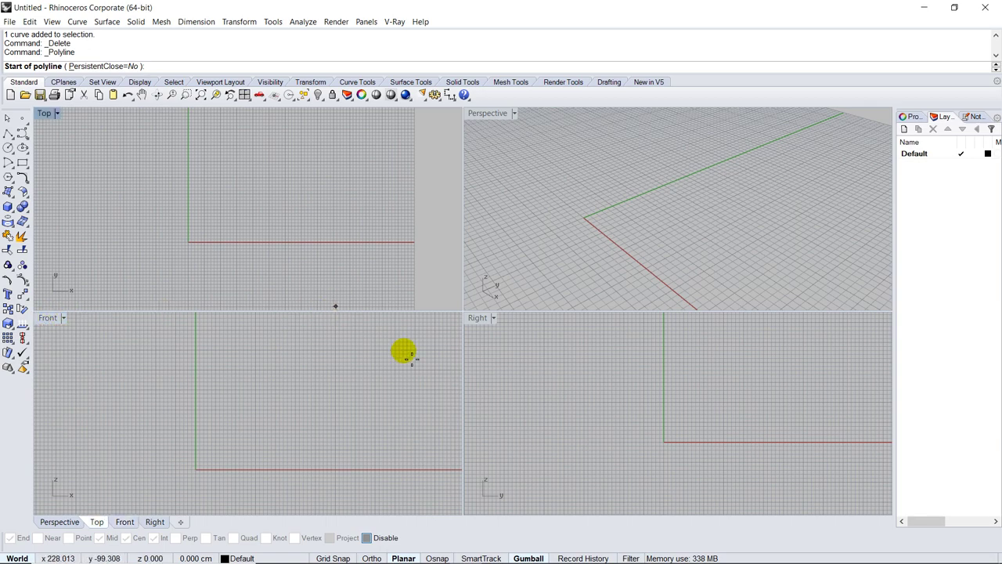
pyautogui.doubleClick(47, 319)
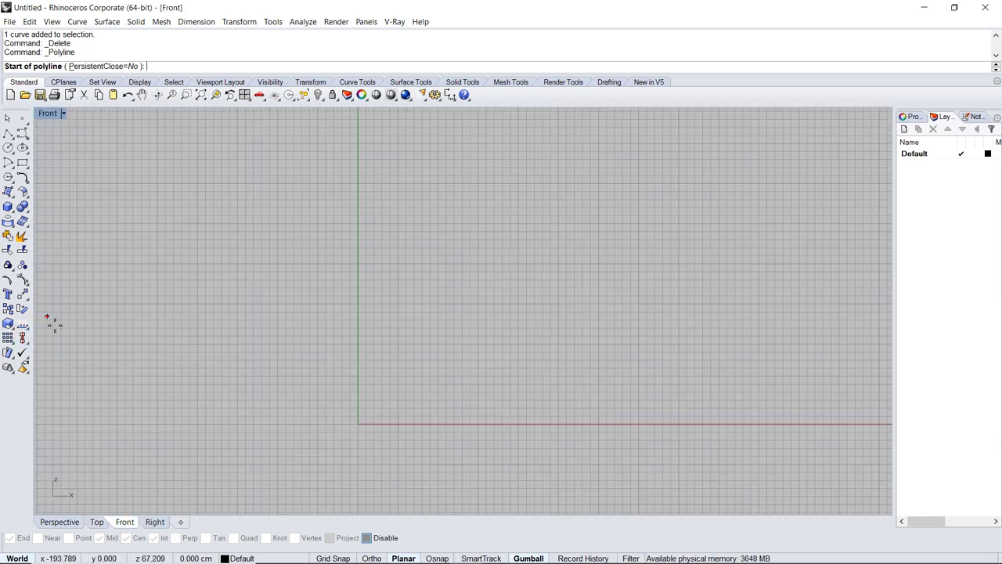
pyautogui.scroll(-4, 317, 434)
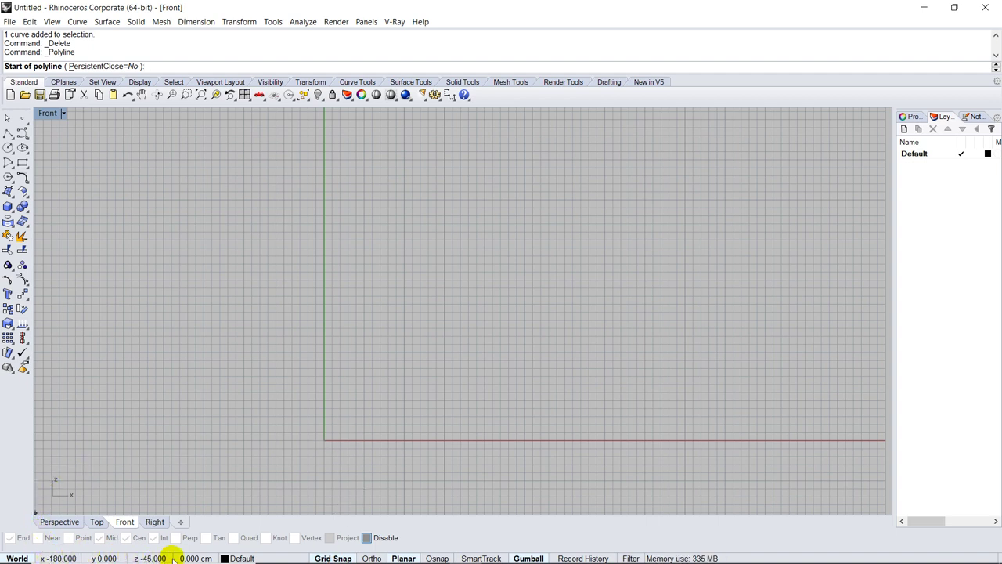
# - Draw the chair's base and front leg from the origin, 45 cm along X and 40 cm straight up
pyautogui.click(325, 440)
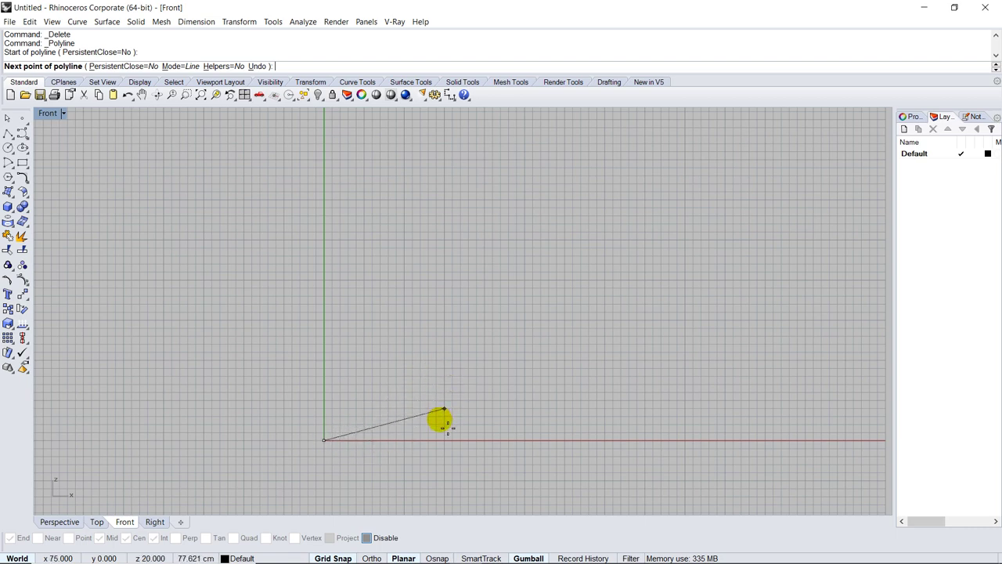
pyautogui.click(397, 440)
pyautogui.scroll(3, 397, 439)
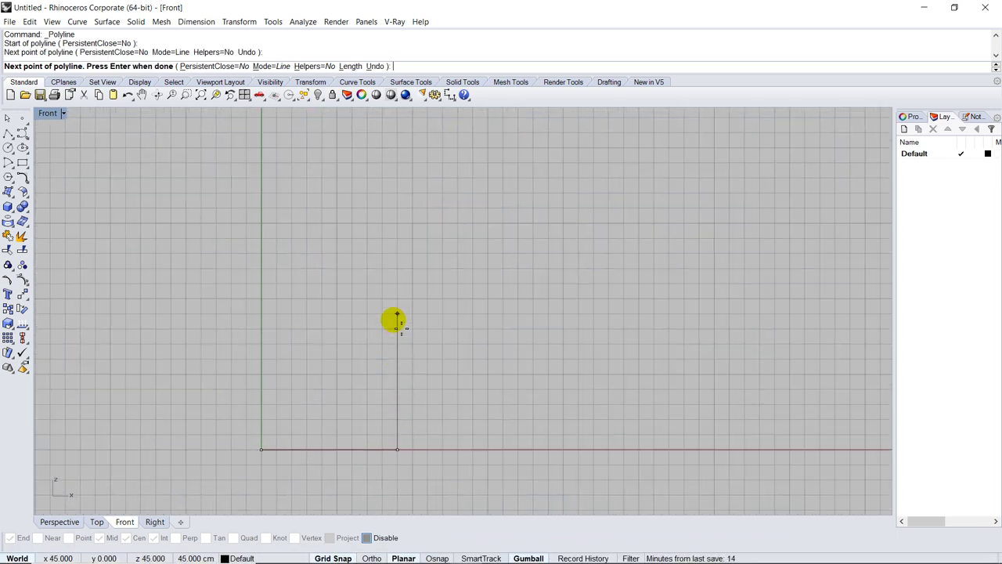
pyautogui.click(397, 329)
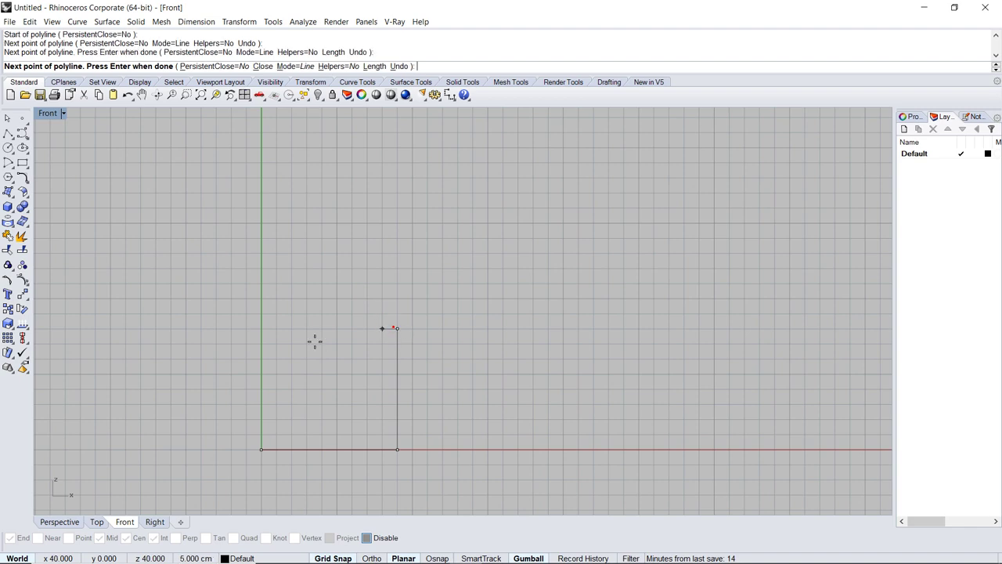
# - Continue the profile to the seat's rear at X 0, Z 35 cm and the backrest top at X -10, Z 100 cm, finishing the polyline
pyautogui.click(261, 343)
pyautogui.scroll(-5, 264, 350)
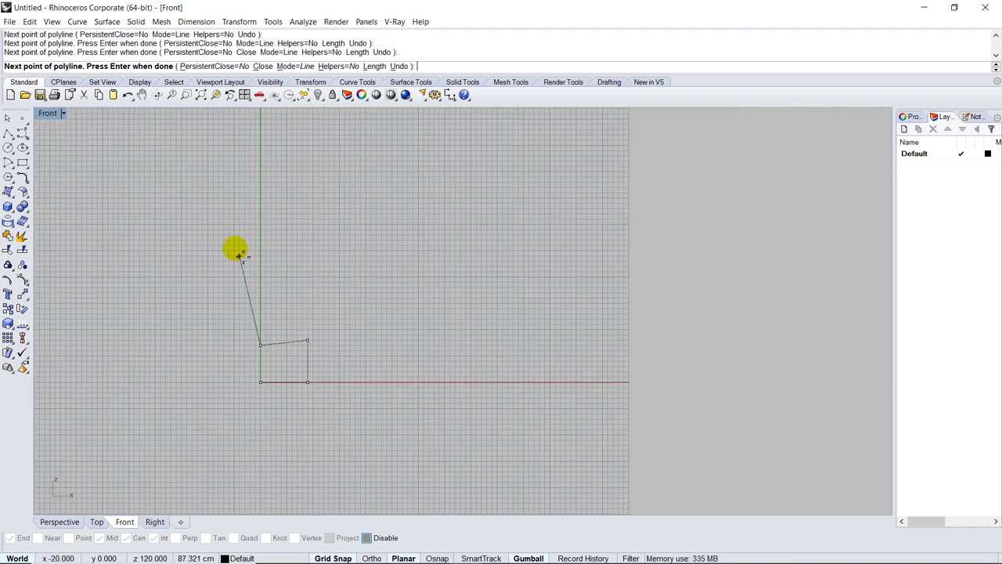
pyautogui.scroll(2, 234, 248)
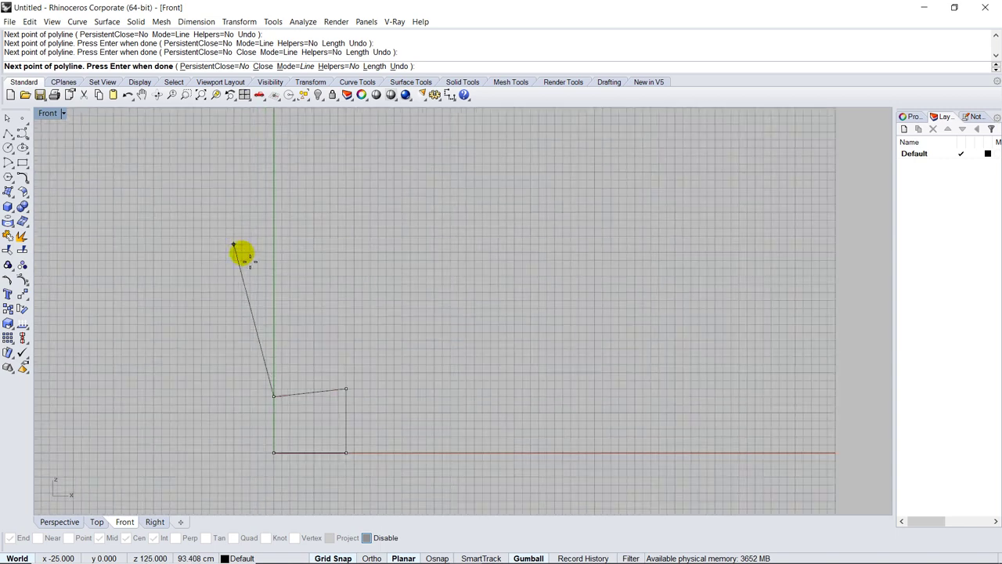
pyautogui.click(258, 294)
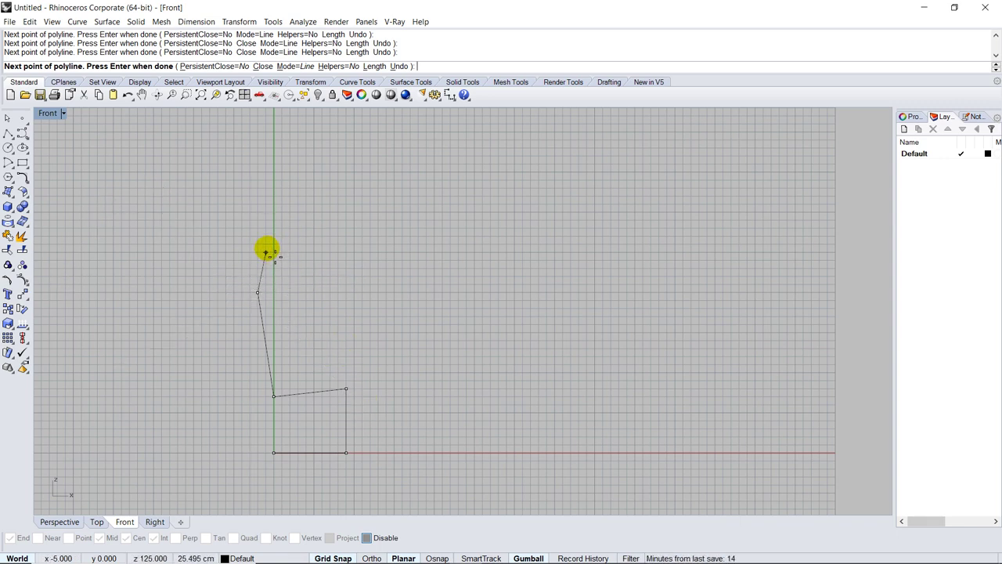
pyautogui.rightClick(315, 266)
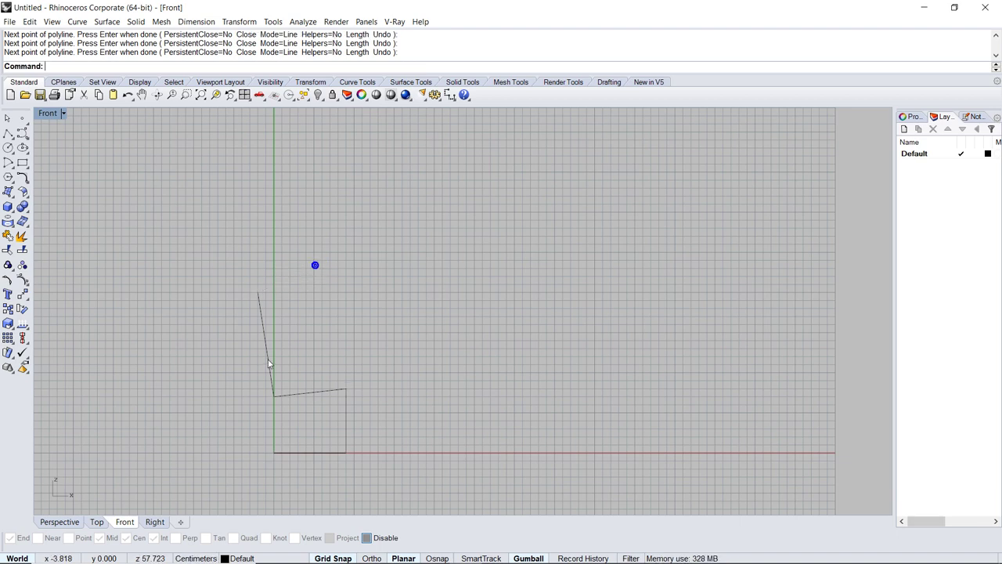
# - Restore the four-viewport layout and examine the side profile in the Perspective view
pyautogui.doubleClick(45, 115)
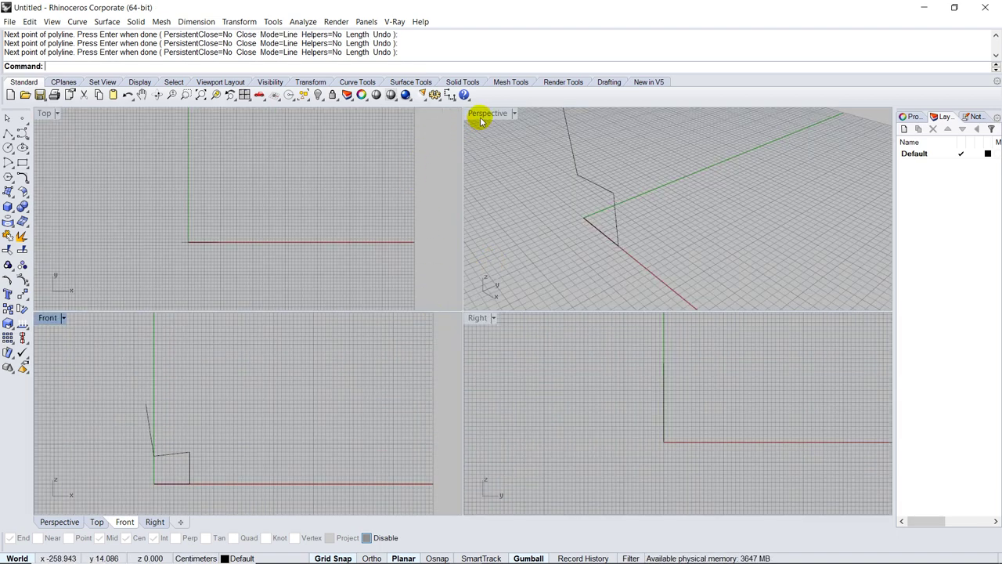
pyautogui.scroll(-2, 566, 252)
pyautogui.scroll(-2, 586, 316)
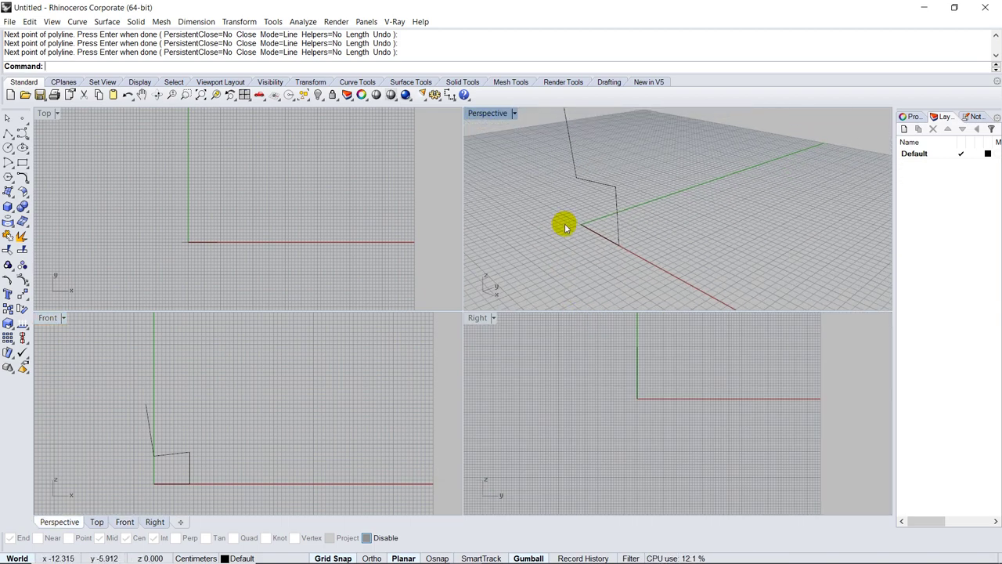
pyautogui.scroll(-2, 567, 295)
pyautogui.moveTo(567, 295); pyautogui.dragTo(540, 181, button='right')
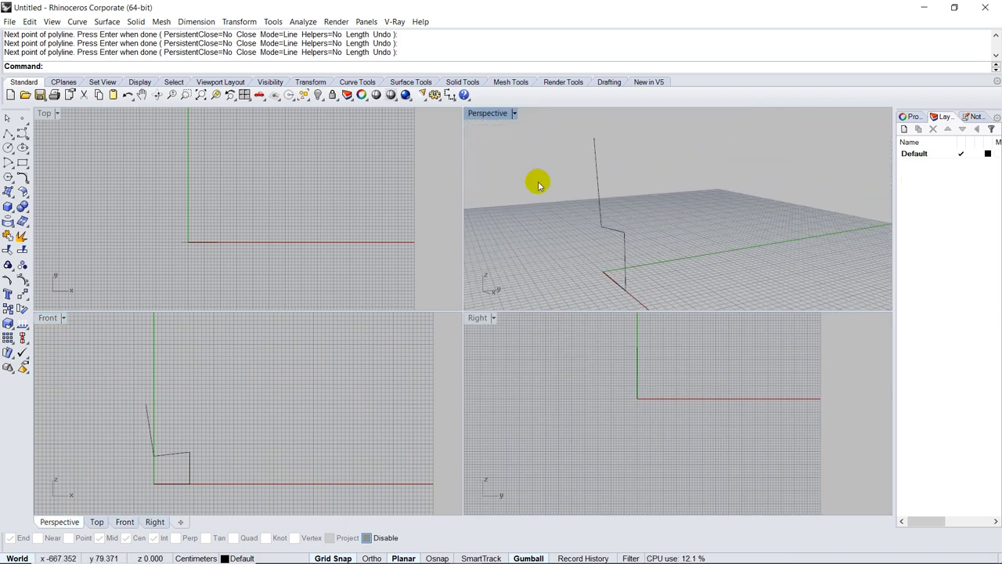
# - Duplicate the profile curve along the Y axis with the gumball to try out the chair's second side
pyautogui.click(599, 194)
pyautogui.moveTo(535, 248); pyautogui.dragTo(595, 270, button='right')
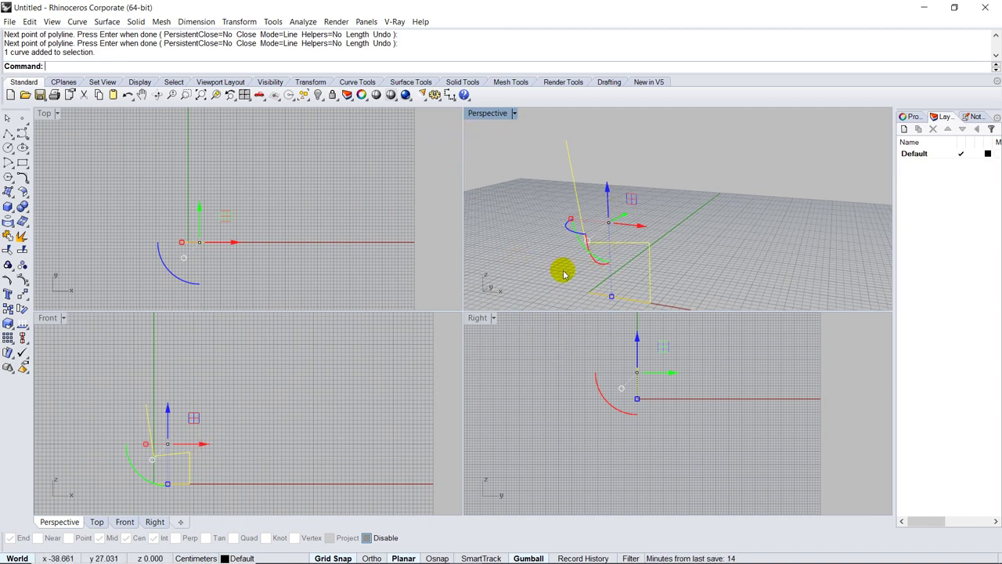
pyautogui.moveTo(575, 293); pyautogui.dragTo(612, 253, button='right')
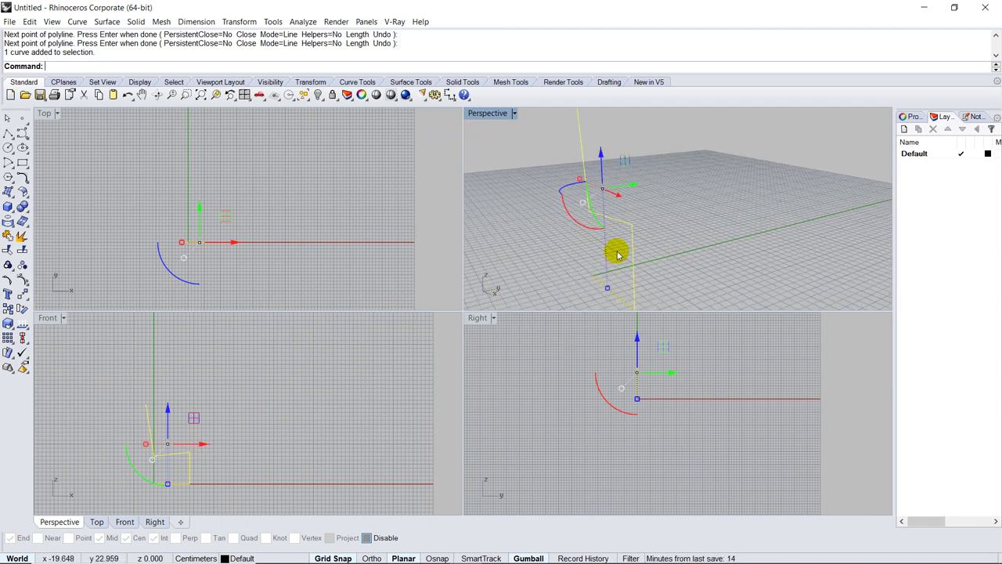
pyautogui.moveTo(632, 189); pyautogui.dragTo(694, 175)
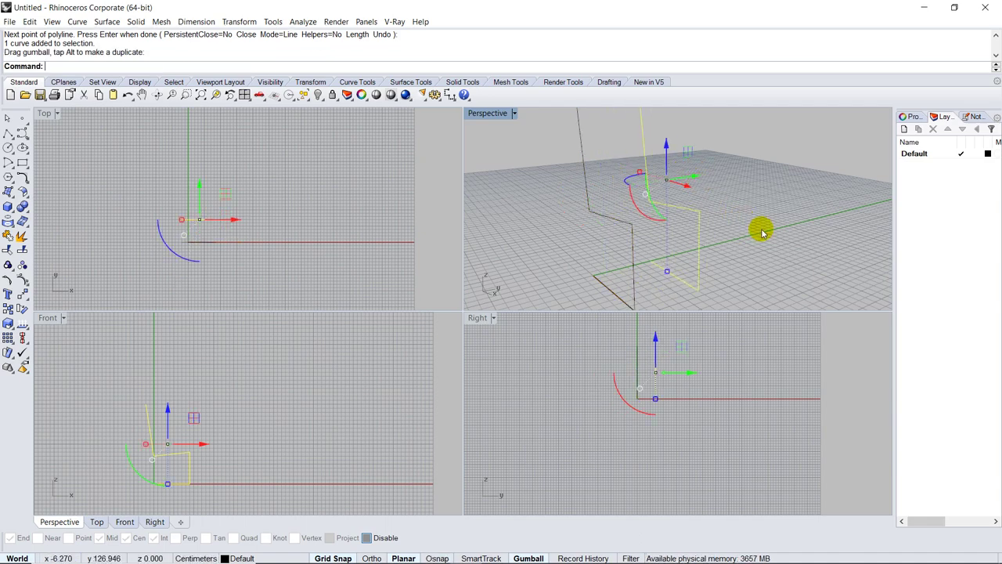
pyautogui.click(760, 228)
pyautogui.moveTo(760, 227); pyautogui.dragTo(727, 258, button='right')
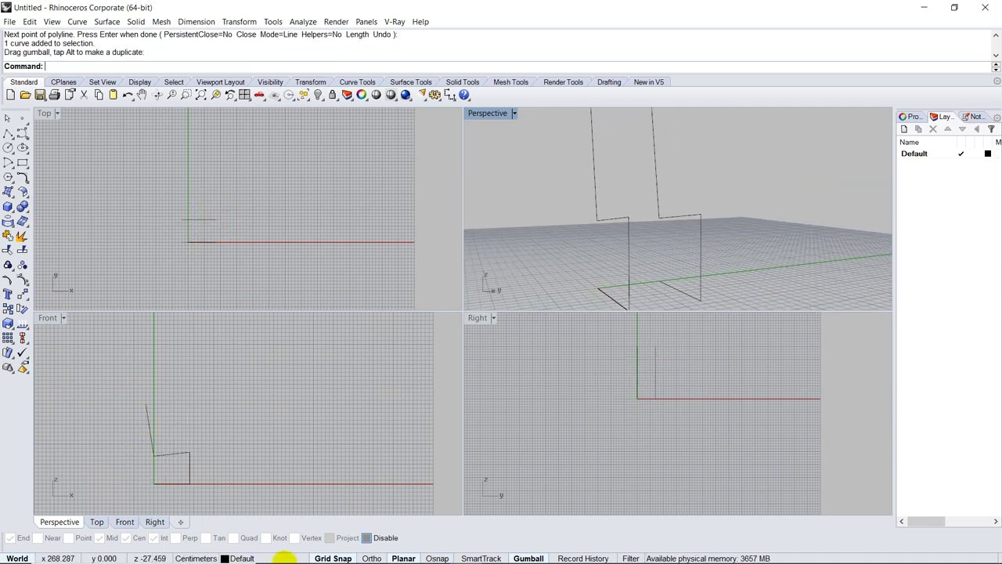
# - Check the reference image R2.Scaun.jpg in Windows Photo Viewer, return to Rhinoceros and compare it with the two profiles
pyautogui.click(498, 550)
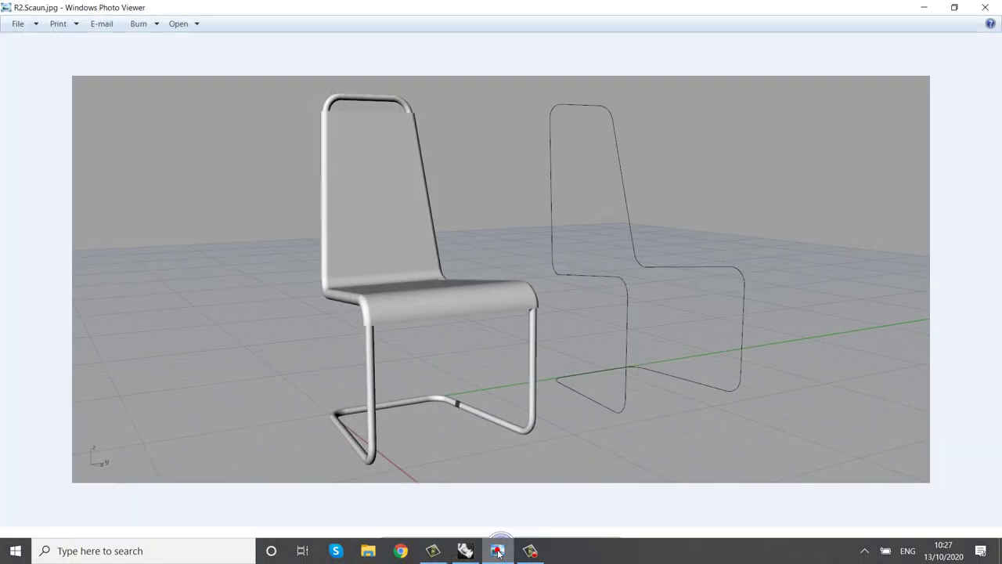
pyautogui.click(923, 7)
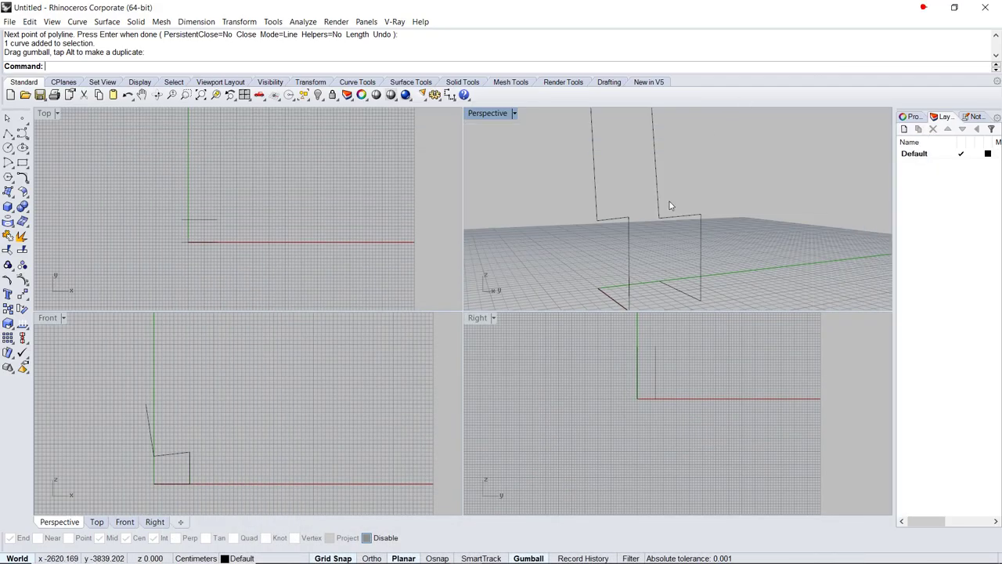
pyautogui.moveTo(574, 201); pyautogui.dragTo(660, 231, button='right')
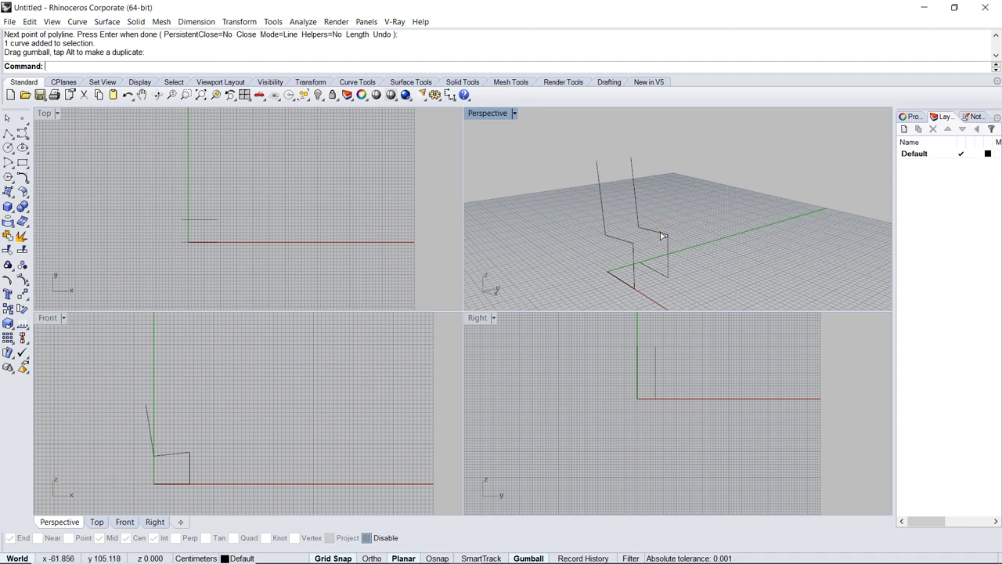
# - Delete the duplicated side profile, keeping the original curve and the gumball enabled
pyautogui.click(659, 232)
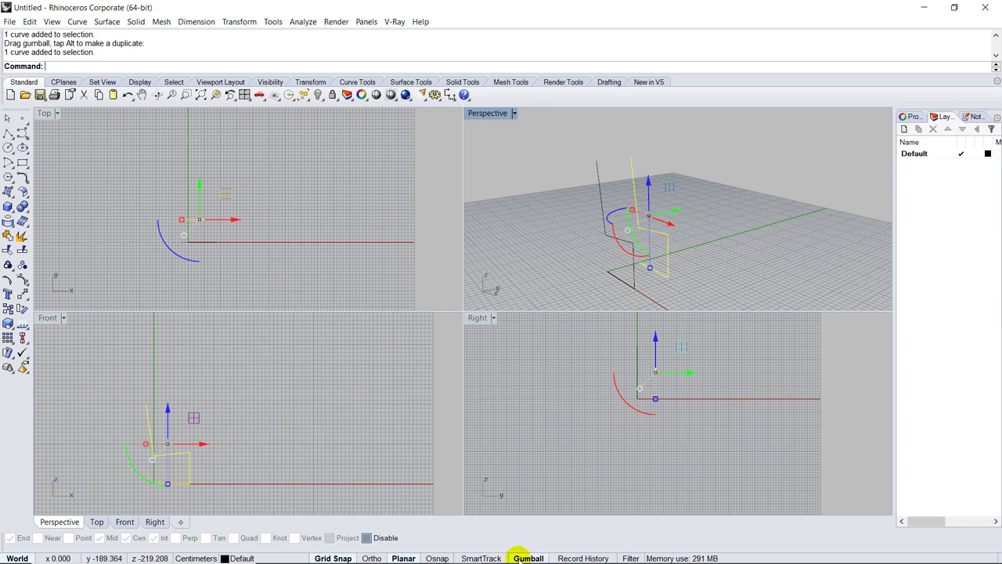
pyautogui.click(523, 558)
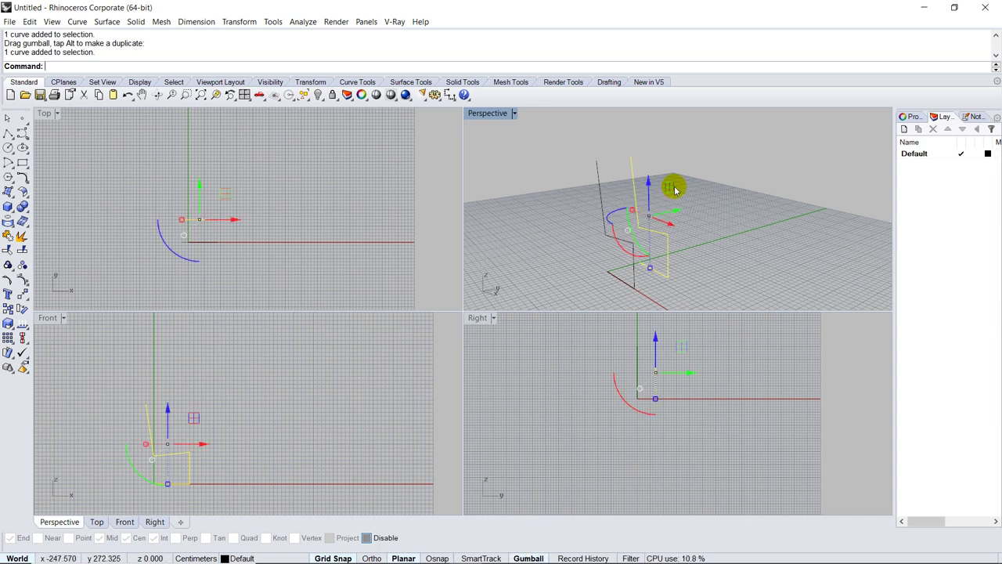
pyautogui.press('Delete')
# - Maximize the Perspective view and turn on the control points of the remaining profile curve
pyautogui.doubleClick(484, 114)
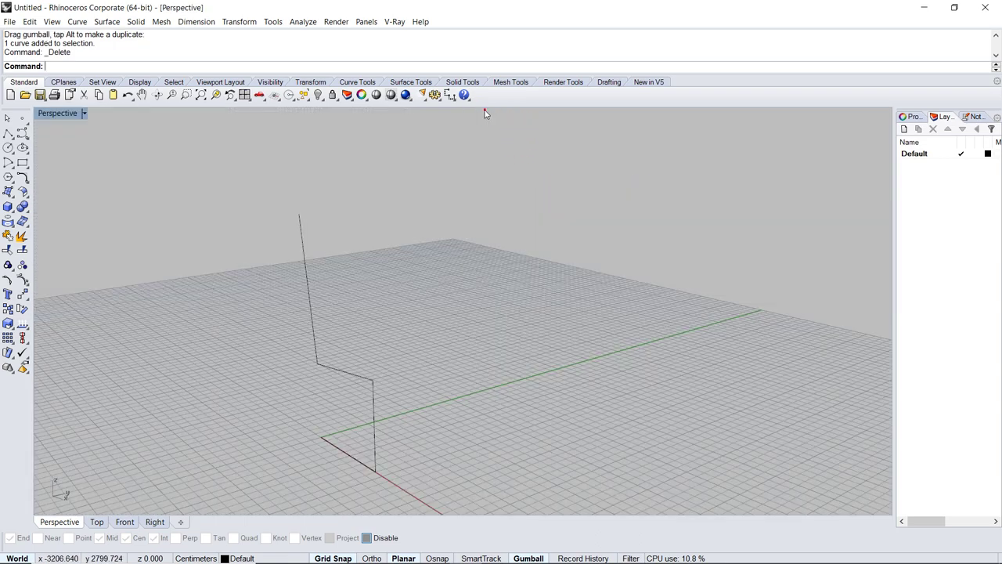
pyautogui.moveTo(348, 412); pyautogui.dragTo(337, 379, button='right')
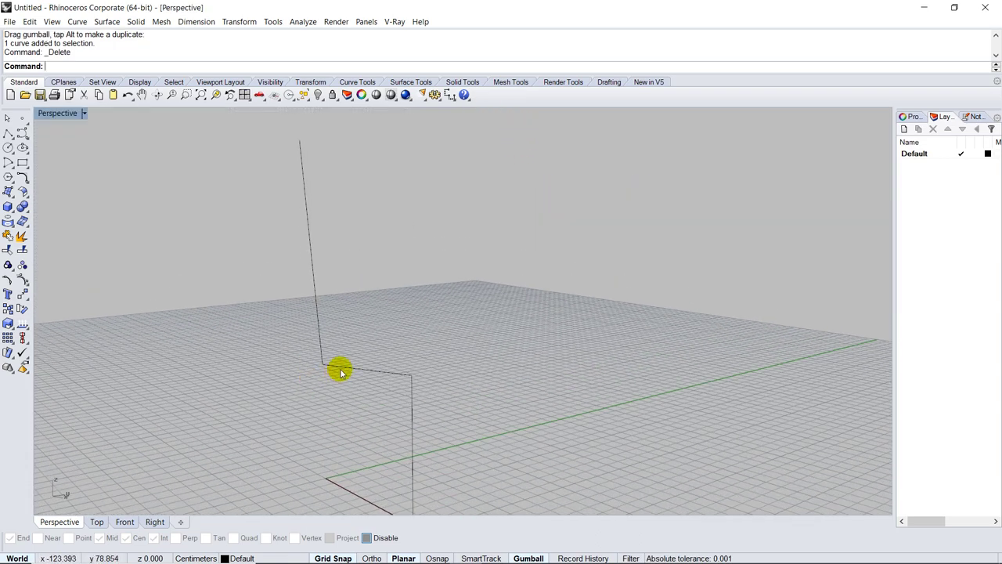
pyautogui.click(341, 373)
pyautogui.moveTo(403, 365); pyautogui.dragTo(414, 364, button='right')
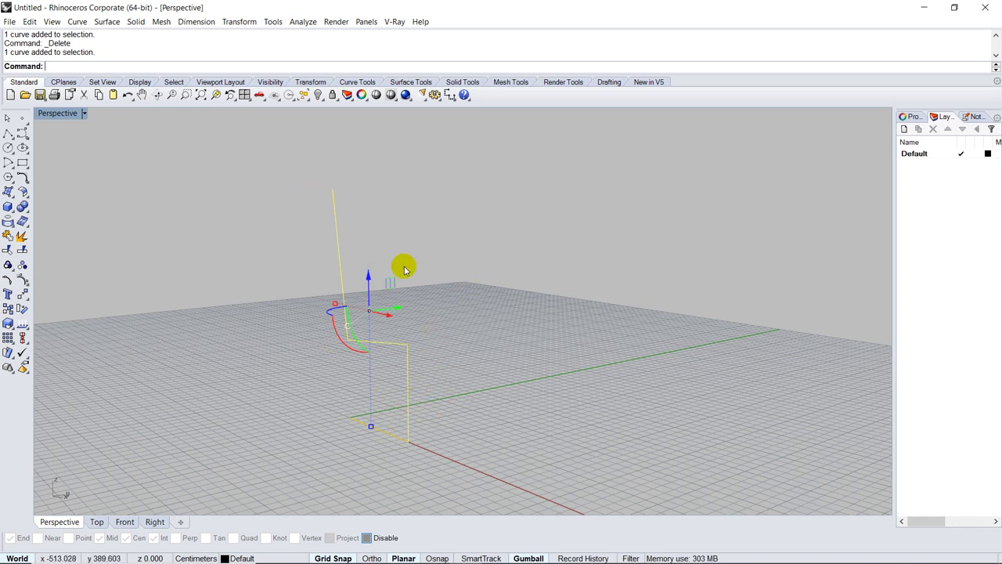
pyautogui.press('F10')
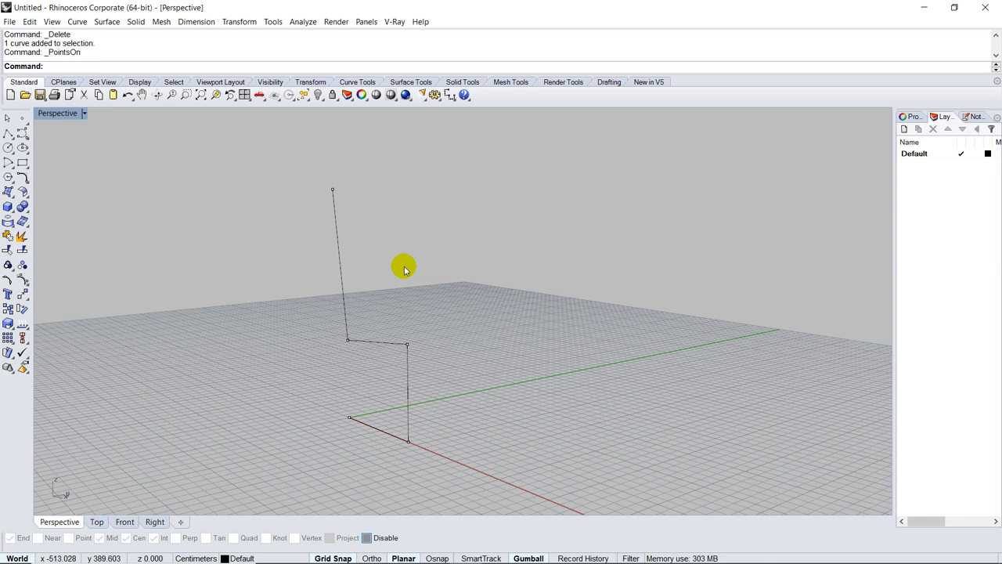
# - Select both control points of the front leg and move them outward along the negative Y axis
pyautogui.click(406, 344)
pyautogui.click(346, 342)
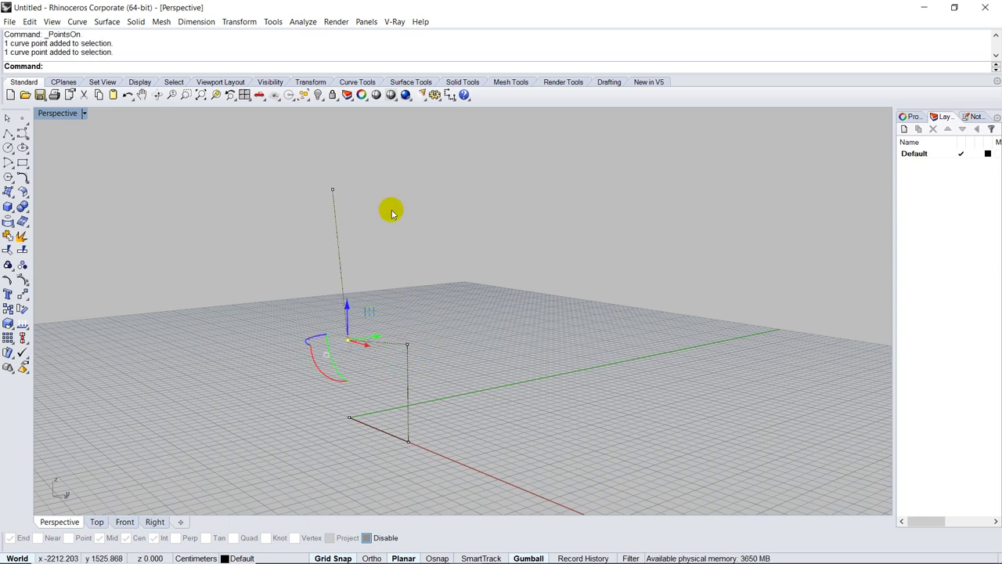
pyautogui.click(468, 327)
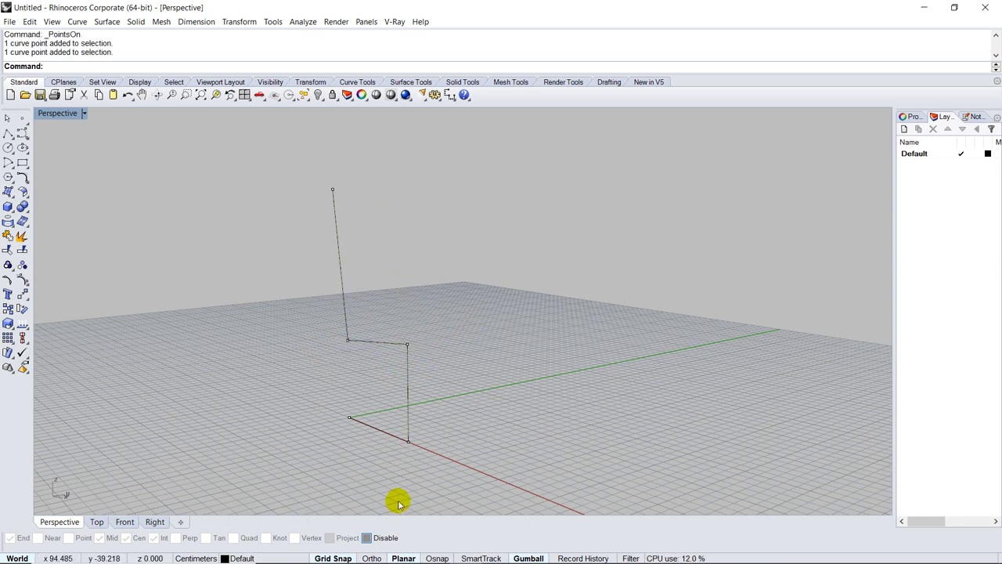
pyautogui.moveTo(398, 503); pyautogui.dragTo(445, 311)
pyautogui.scroll(3, 418, 381)
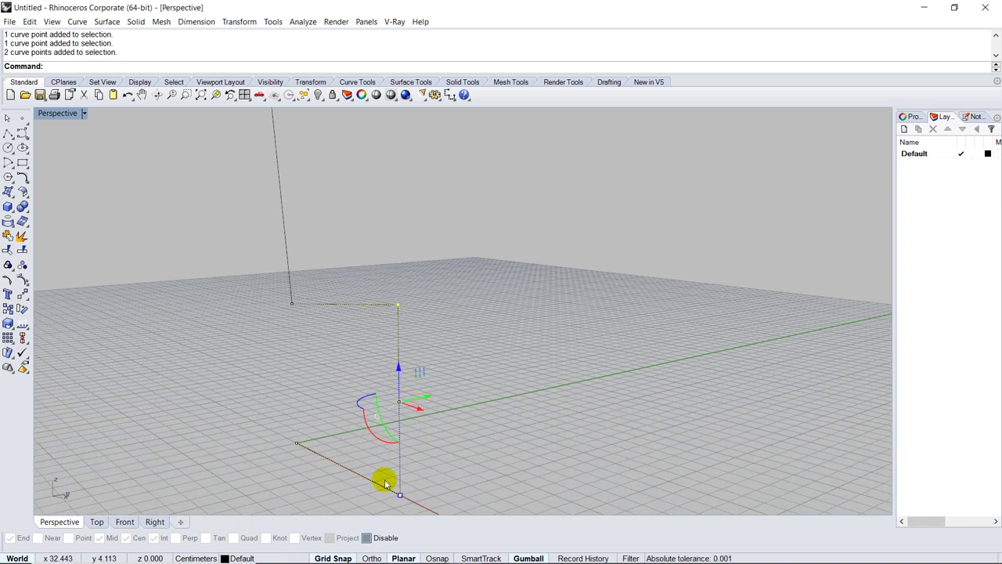
pyautogui.moveTo(428, 399); pyautogui.dragTo(392, 412)
pyautogui.moveTo(274, 421); pyautogui.dragTo(223, 278, button='right')
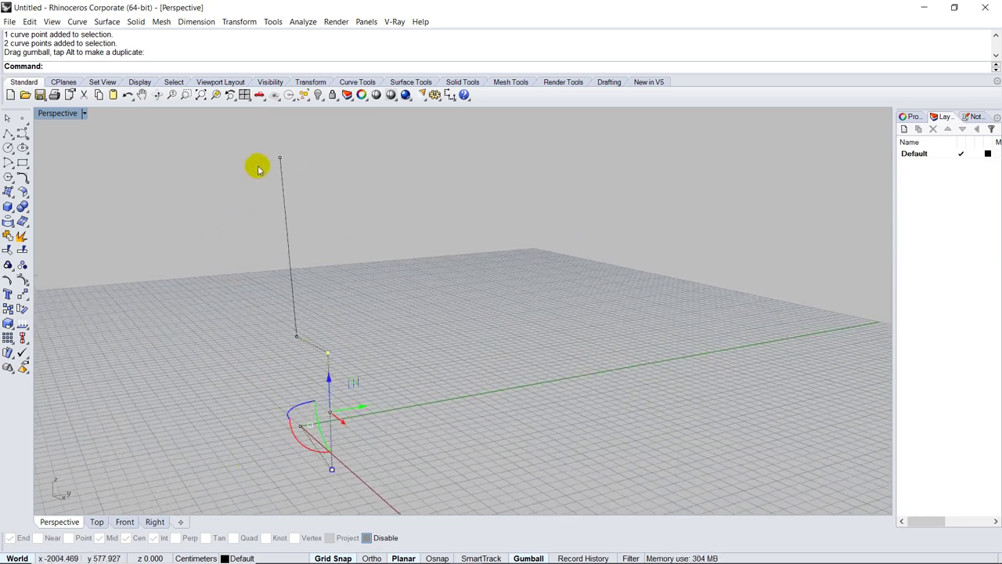
# - Move the backrest's top control point inward along the positive Y axis, and turn the control points off
pyautogui.click(283, 156)
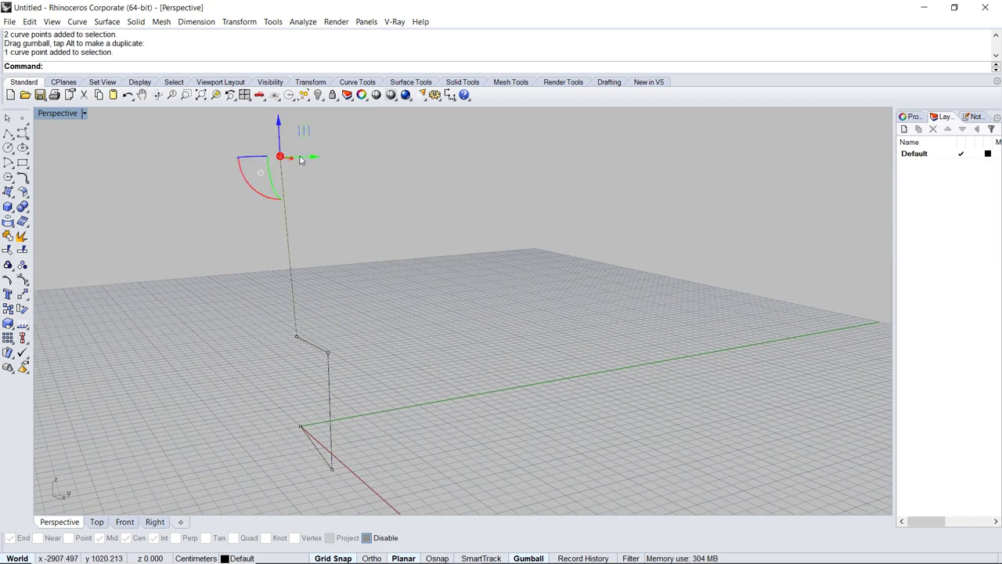
pyautogui.moveTo(300, 159)
pyautogui.mouseDown(button='right')
pyautogui.moveTo(336, 234)
pyautogui.moveTo(305, 172)
pyautogui.mouseUp(button='right')
pyautogui.moveTo(279, 142); pyautogui.dragTo(298, 142)
pyautogui.moveTo(215, 358); pyautogui.dragTo(344, 357, button='right')
pyautogui.click(432, 263)
pyautogui.click(345, 357)
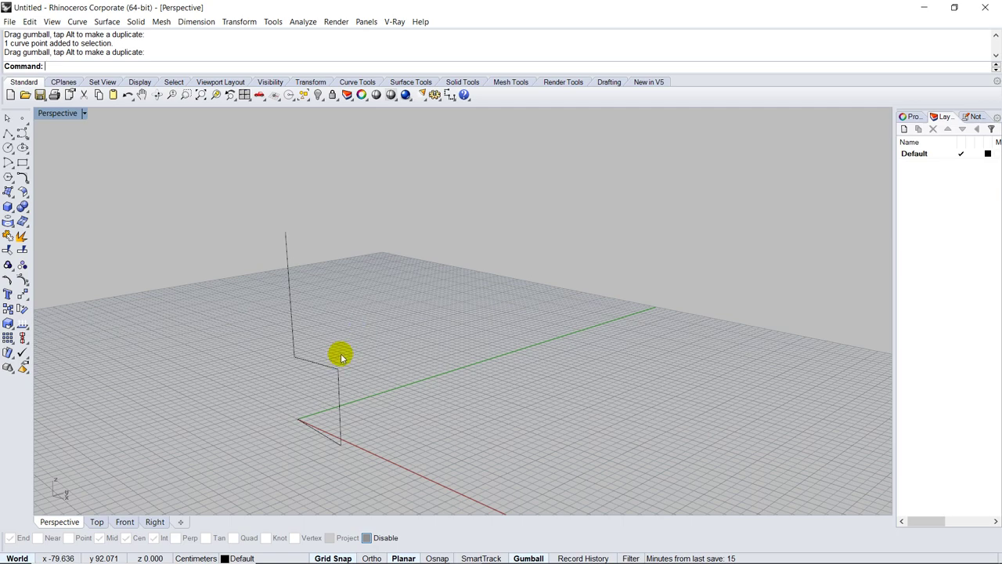
# - Select the adjusted profile curve and duplicate it along the positive Y axis for the chair's other side
pyautogui.click(294, 324)
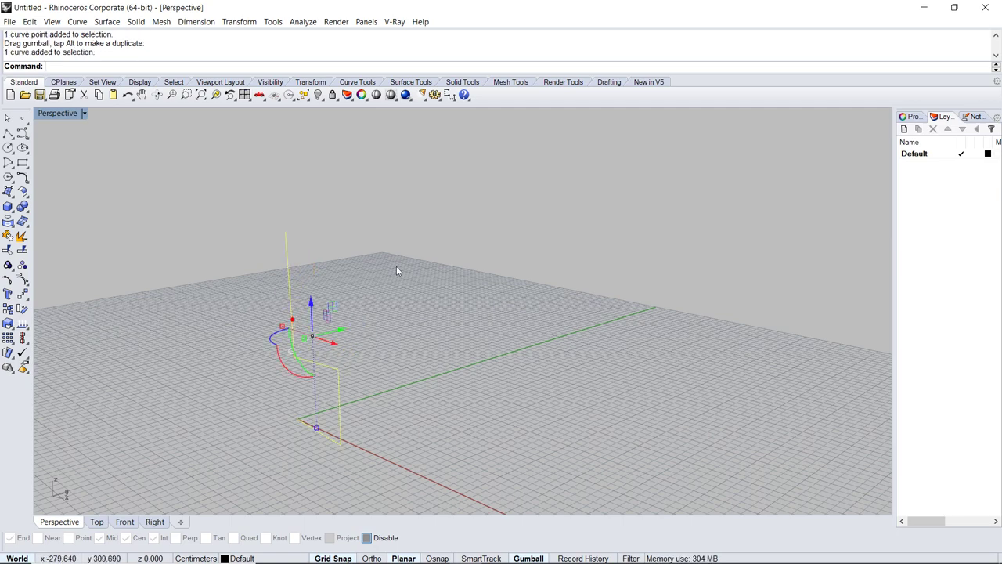
pyautogui.moveTo(413, 328); pyautogui.dragTo(345, 296, button='right')
pyautogui.click(344, 296)
pyautogui.moveTo(408, 346); pyautogui.dragTo(440, 351, button='right')
pyautogui.click(347, 319)
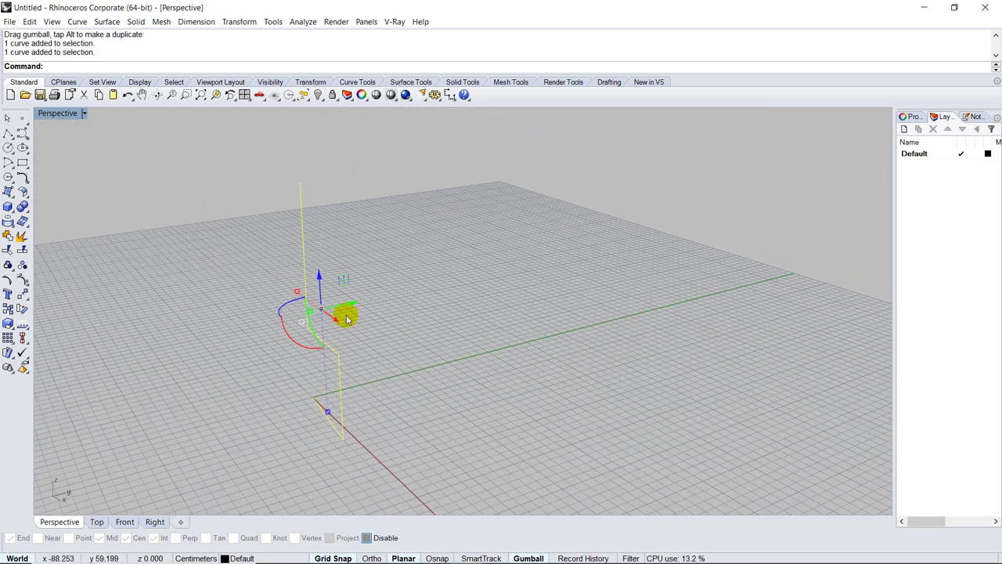
pyautogui.moveTo(341, 312); pyautogui.dragTo(414, 295)
pyautogui.moveTo(397, 398); pyautogui.dragTo(394, 302, button='right')
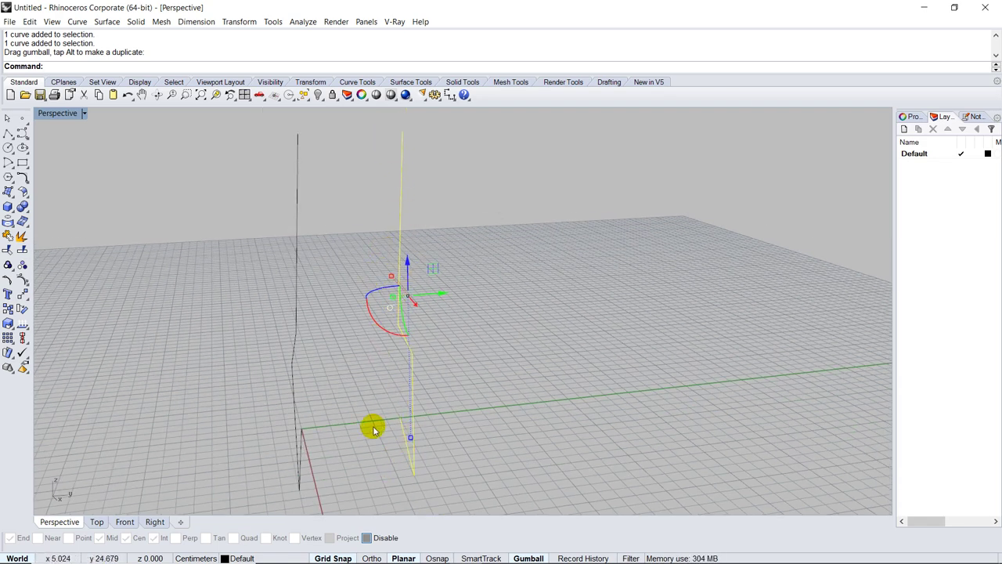
# - Mirror the duplicated profile by scaling it along the Y axis by -1, and check both sides
pyautogui.moveTo(384, 302); pyautogui.dragTo(394, 303, button='right')
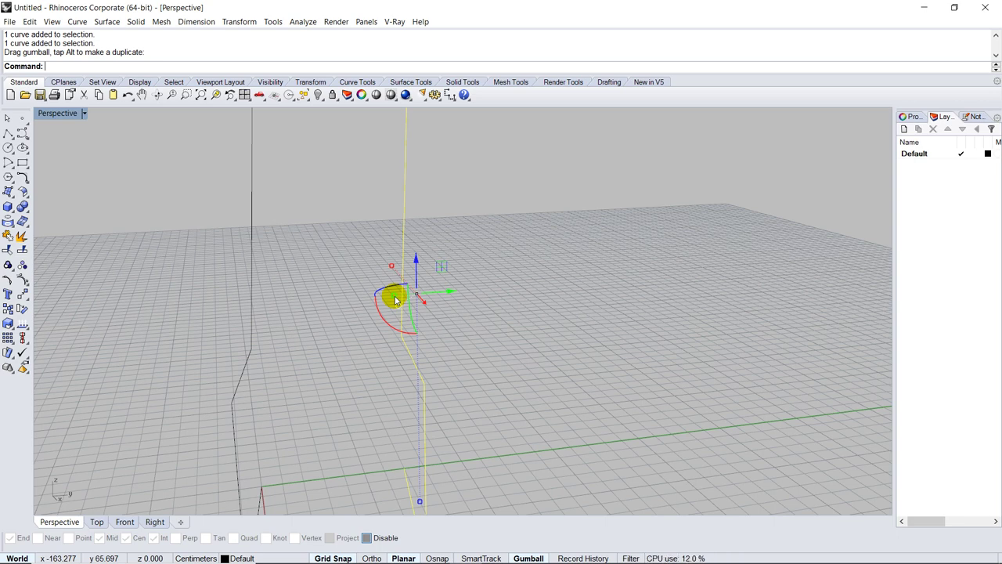
pyautogui.click(395, 298)
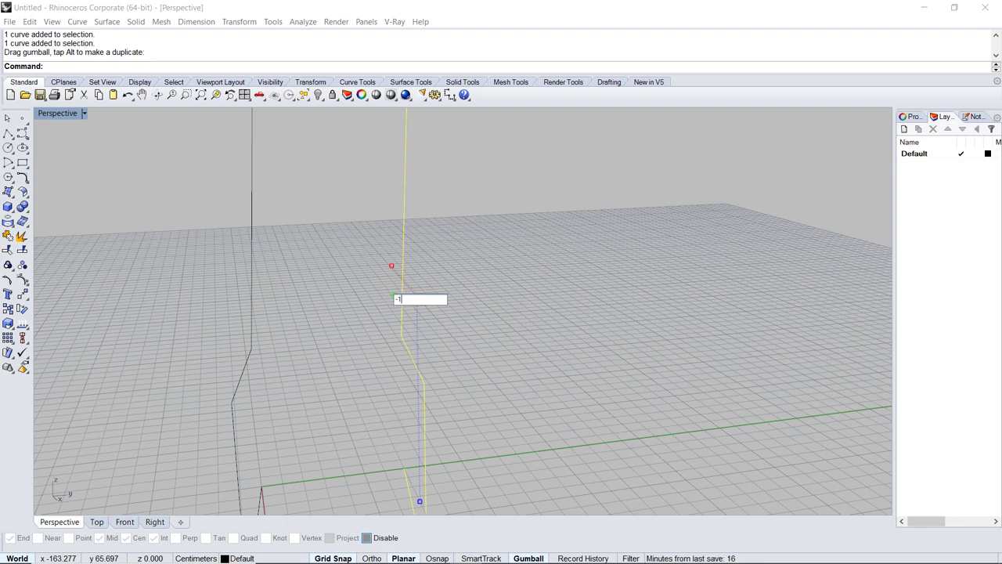
pyautogui.write('-1')
pyautogui.press('Return')
pyautogui.moveTo(384, 369); pyautogui.dragTo(302, 369, button='right')
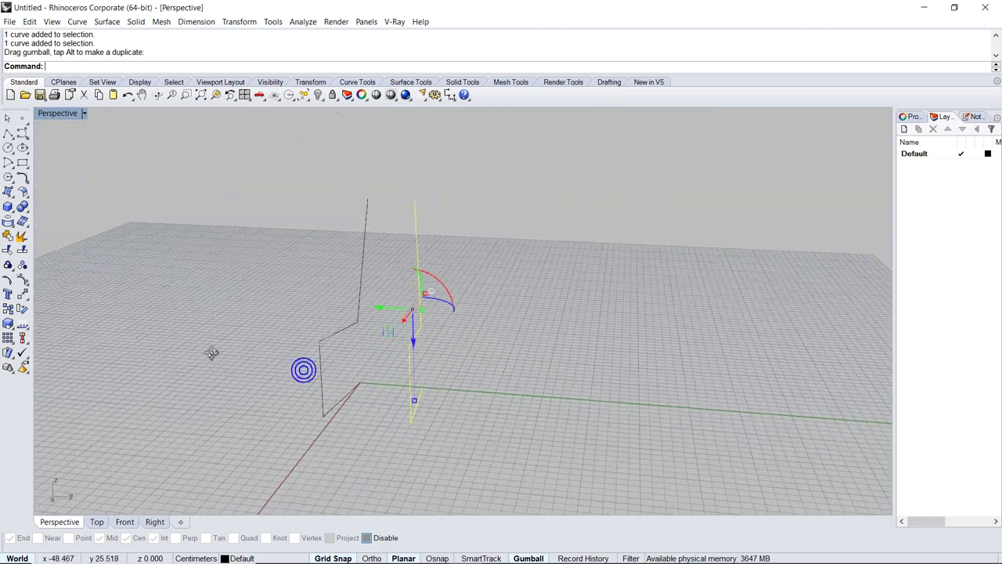
# - Compare the original and mirrored side profiles in the four viewports and in perspective, and clear the selection
pyautogui.doubleClick(58, 114)
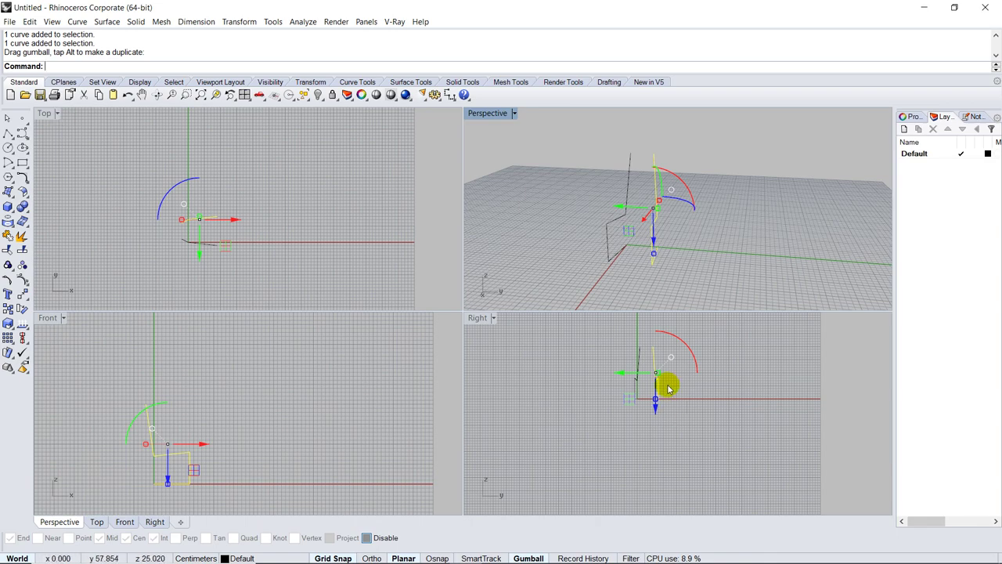
pyautogui.scroll(3, 666, 384)
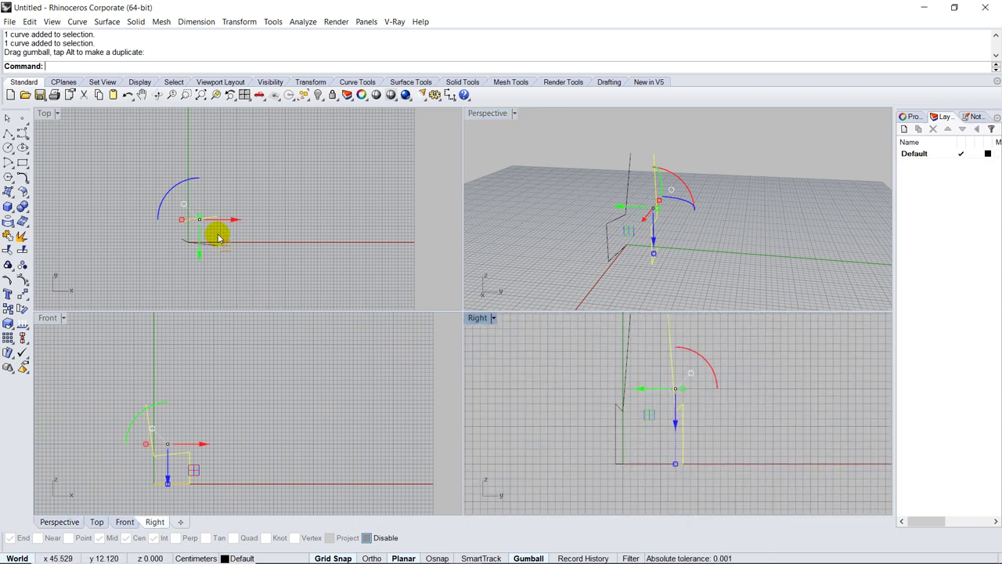
pyautogui.moveTo(214, 230); pyautogui.dragTo(264, 228, button='right')
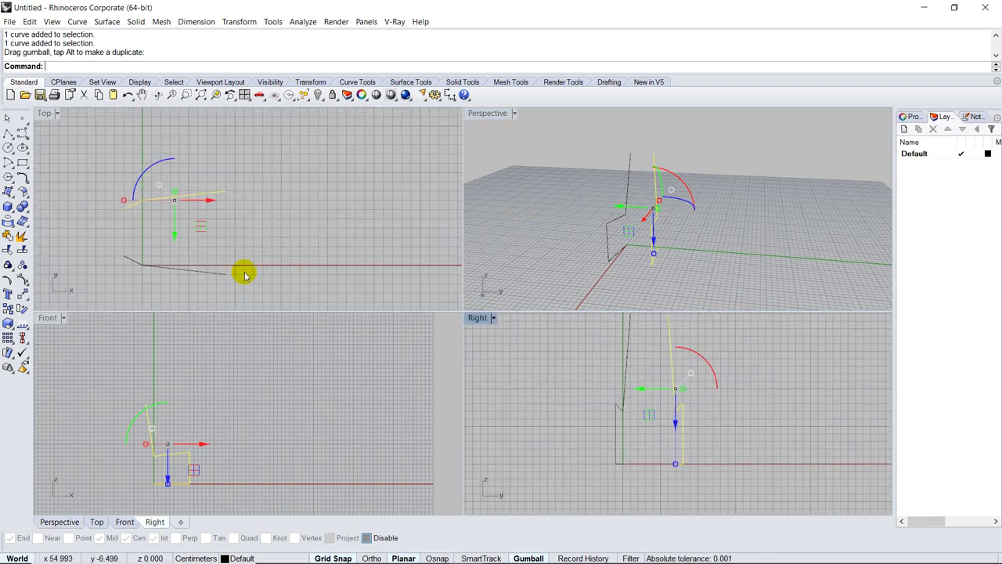
pyautogui.doubleClick(501, 114)
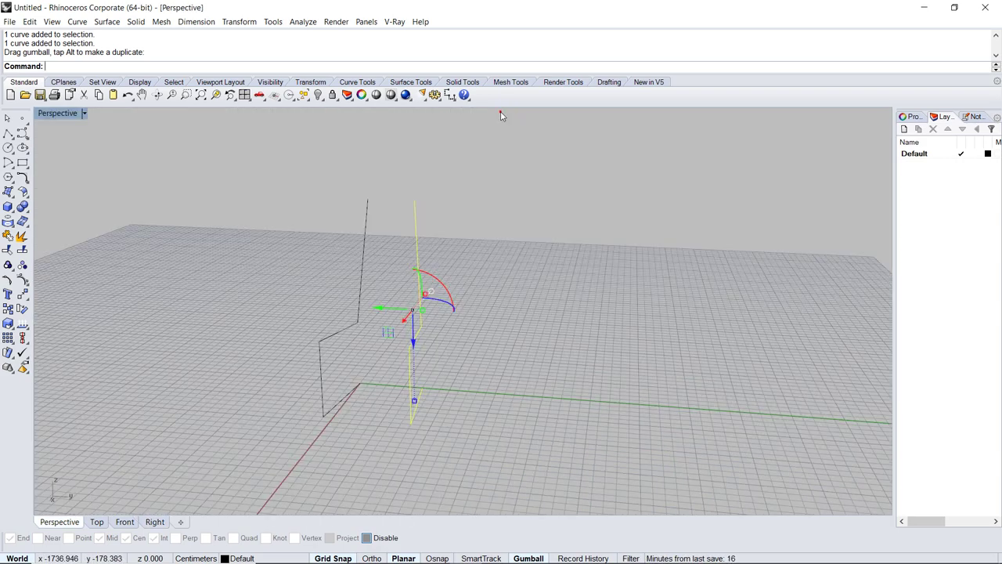
pyautogui.moveTo(501, 117); pyautogui.dragTo(391, 347, button='right')
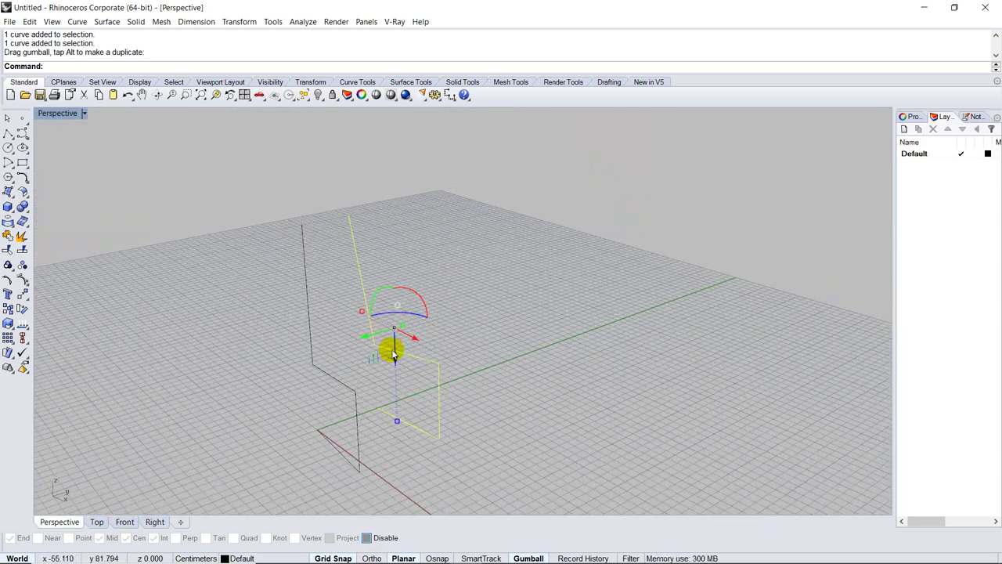
pyautogui.press('Escape')
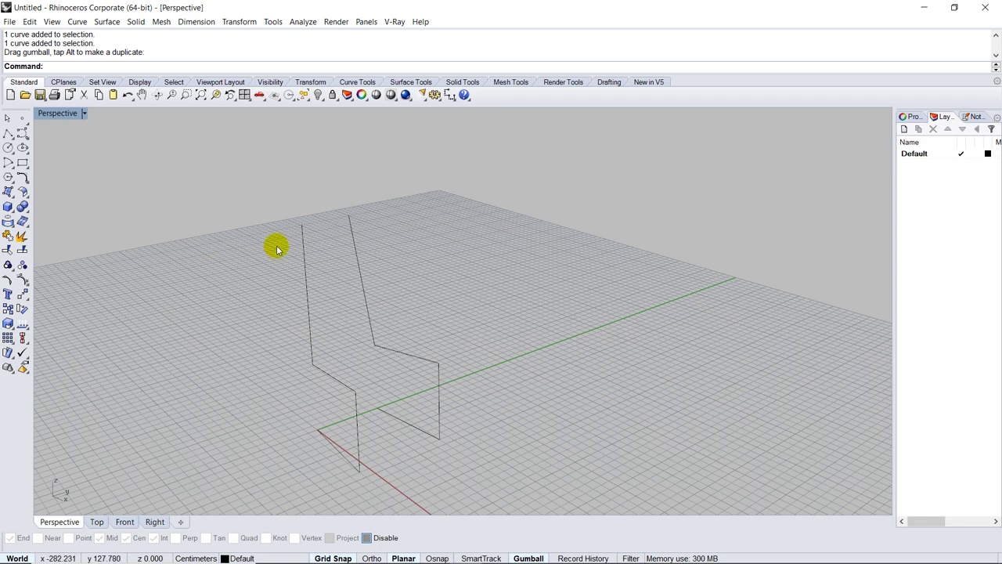
# - Draw a straight polyline along the Y axis between the rear ground ends of the two profiles, and check the connection up close
pyautogui.click(8, 136)
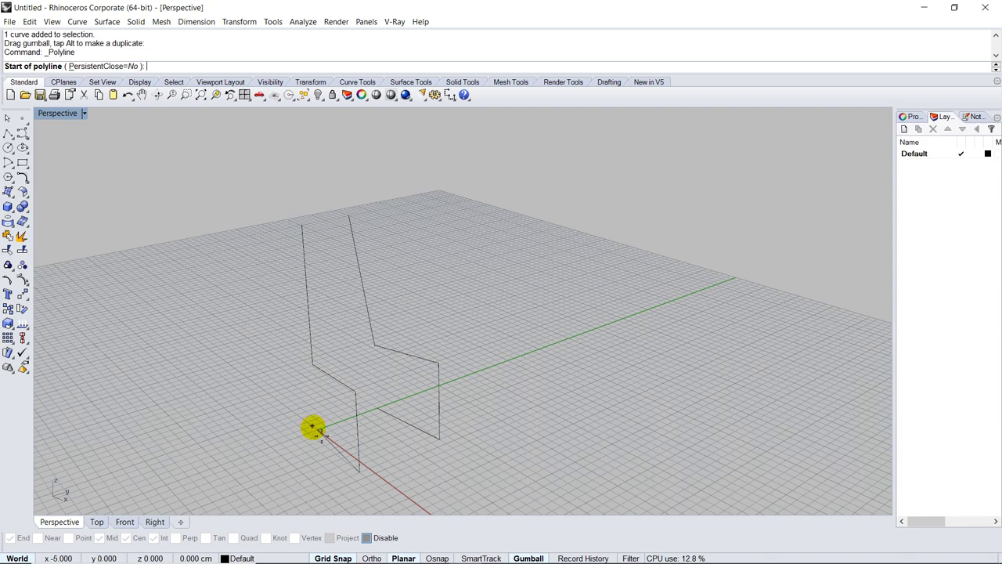
pyautogui.click(317, 431)
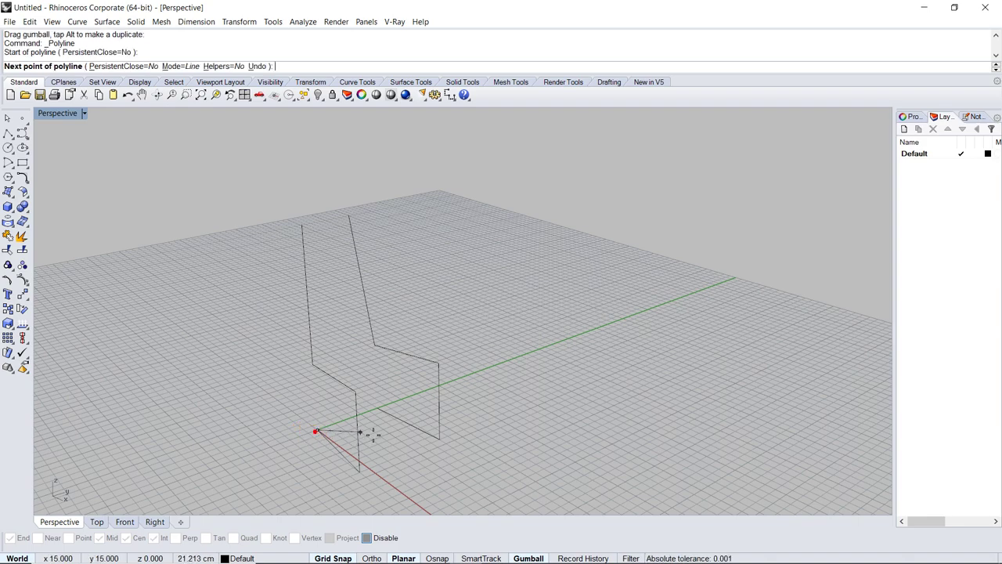
pyautogui.click(376, 408)
pyautogui.press('Return')
pyautogui.moveTo(380, 416)
pyautogui.mouseDown(button='right')
pyautogui.moveTo(297, 438)
pyautogui.moveTo(351, 421)
pyautogui.moveTo(337, 456)
pyautogui.moveTo(270, 454)
pyautogui.moveTo(385, 456)
pyautogui.moveTo(364, 430)
pyautogui.mouseUp(button='right')
pyautogui.click(367, 432)
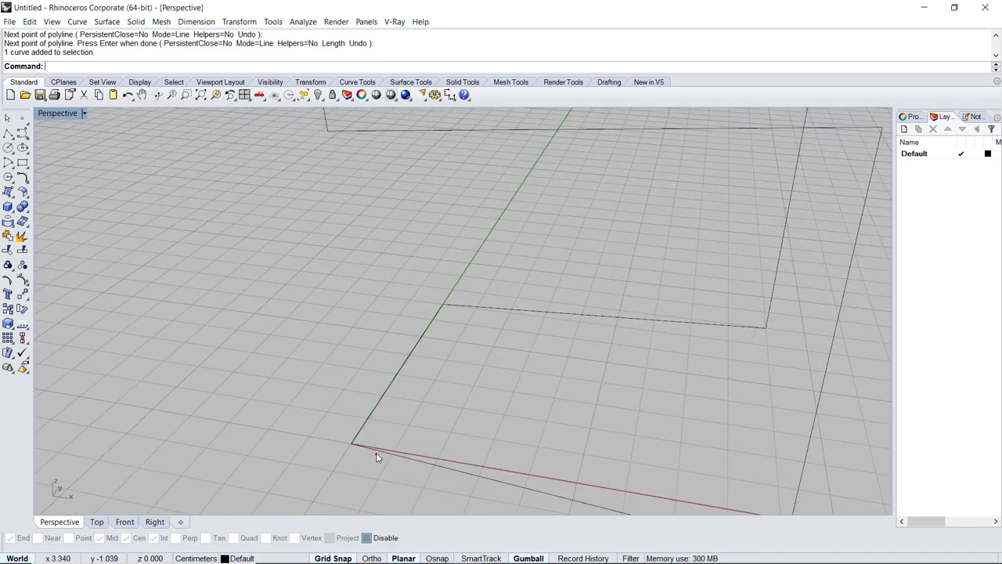
pyautogui.click(376, 453)
pyautogui.click(338, 466)
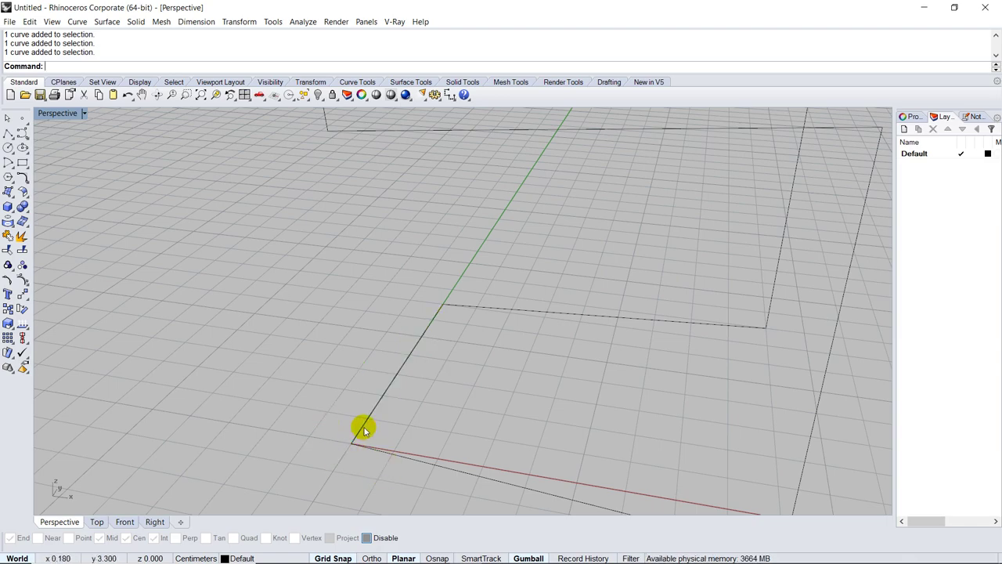
pyautogui.scroll(-5, 364, 434)
pyautogui.moveTo(369, 441); pyautogui.dragTo(141, 252, button='right')
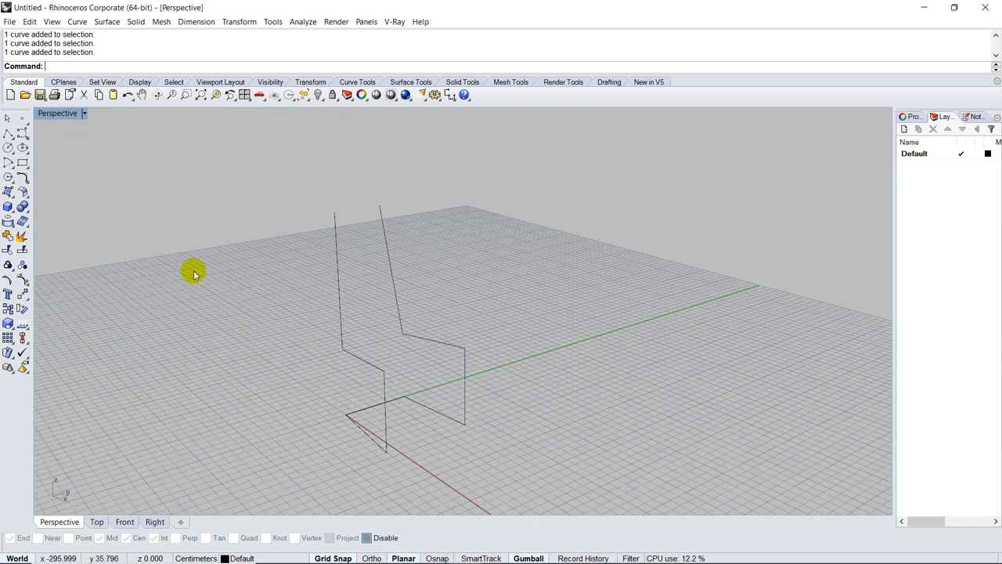
# - Try to draw a polyline between the top ends of the two backrests, and delete that line
pyautogui.moveTo(195, 274); pyautogui.dragTo(198, 309, button='right')
pyautogui.click(7, 133)
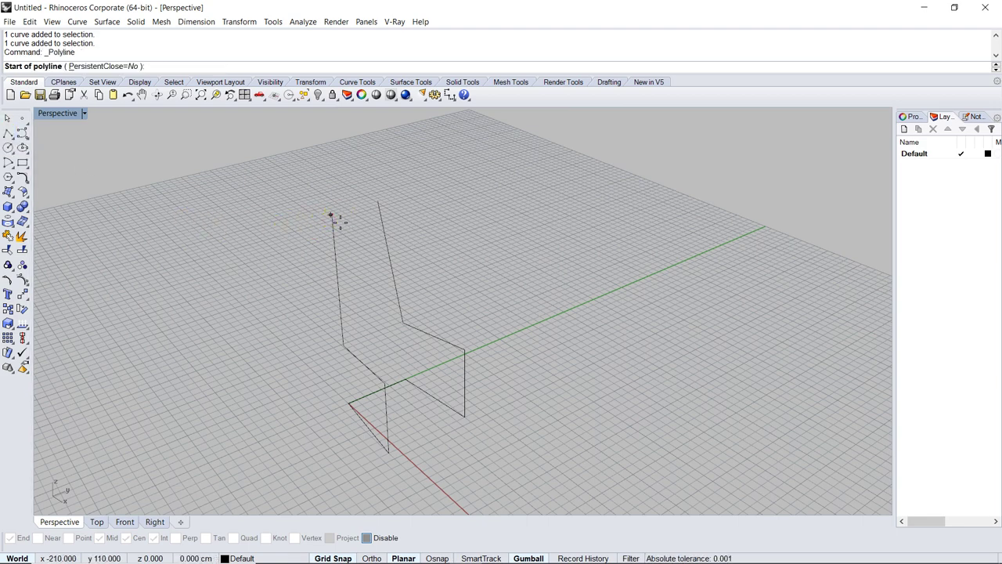
pyautogui.click(331, 214)
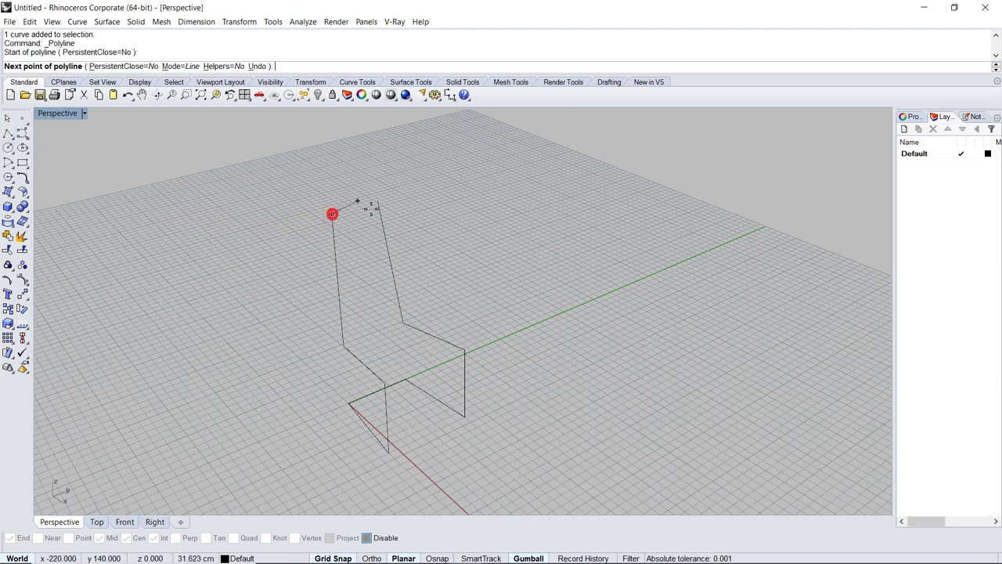
pyautogui.click(375, 202)
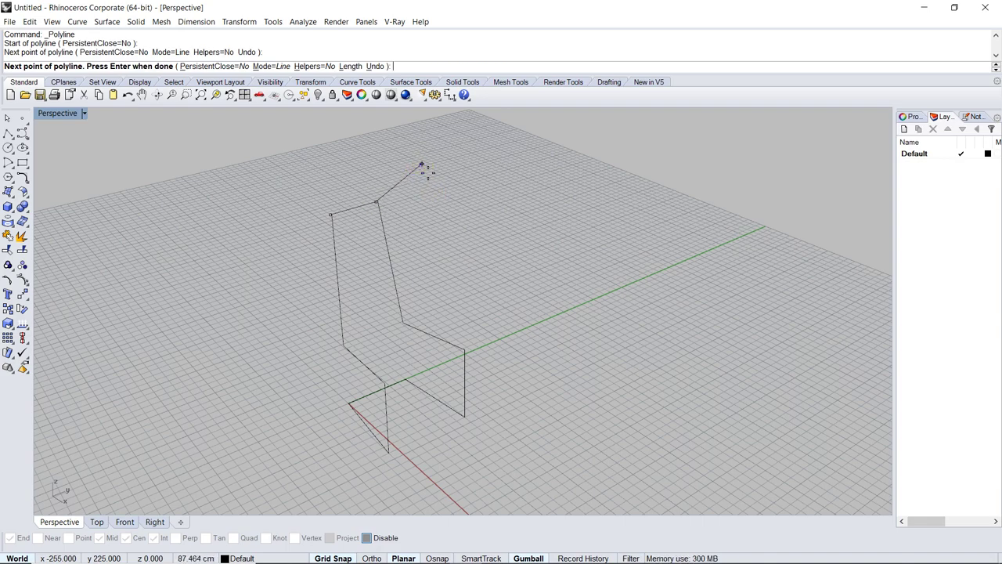
pyautogui.rightClick(425, 188)
pyautogui.moveTo(371, 273); pyautogui.dragTo(308, 204, button='right')
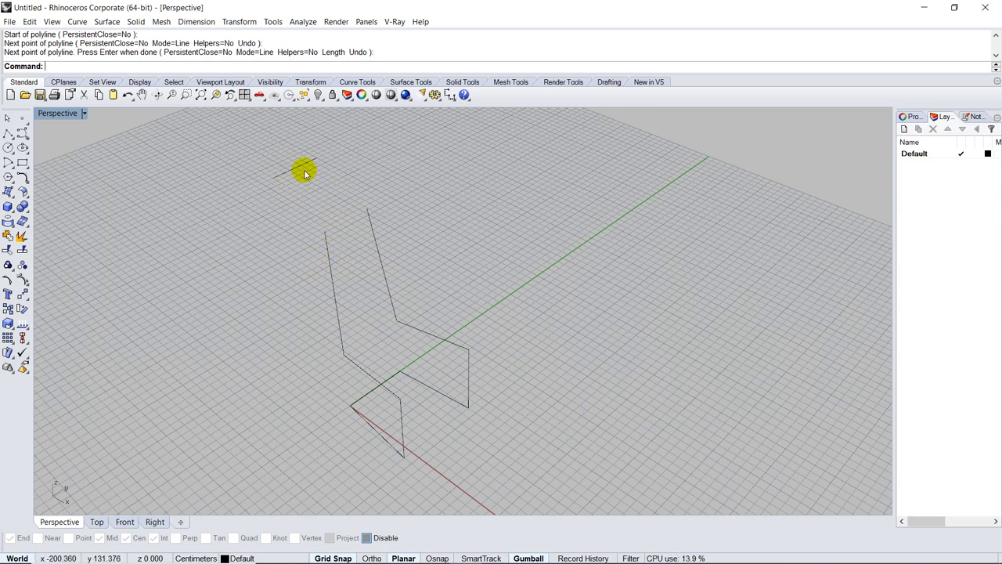
pyautogui.moveTo(272, 385); pyautogui.dragTo(291, 285, button='right')
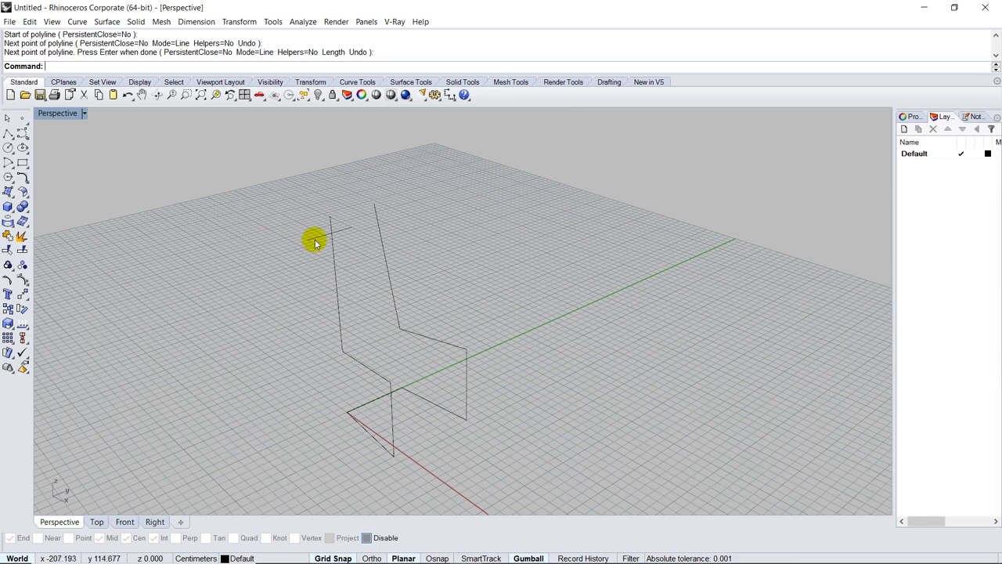
pyautogui.click(317, 243)
pyautogui.press('Delete')
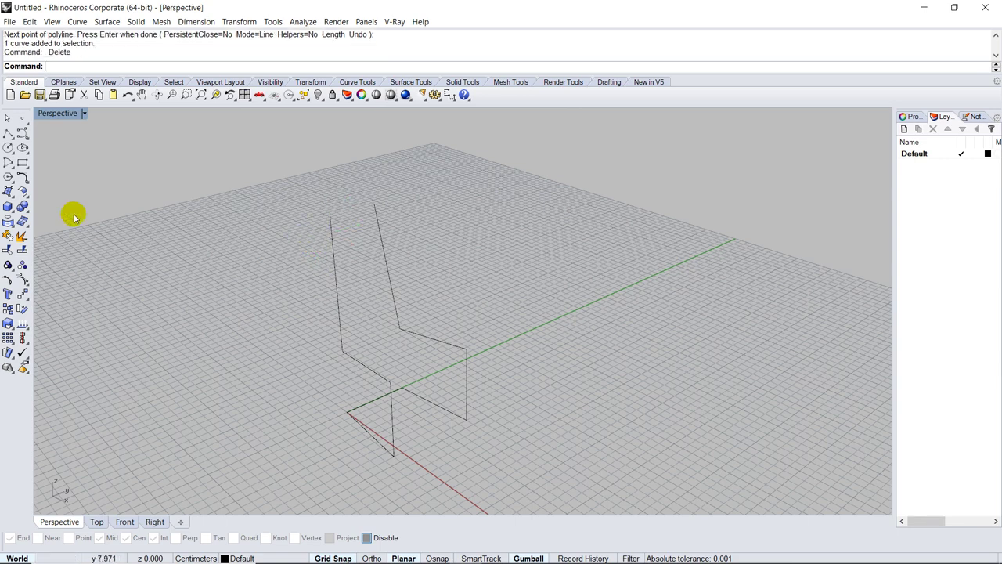
# - Start a polyline and turn on object snapping with only the End and Mid snaps enabled
pyautogui.click(9, 135)
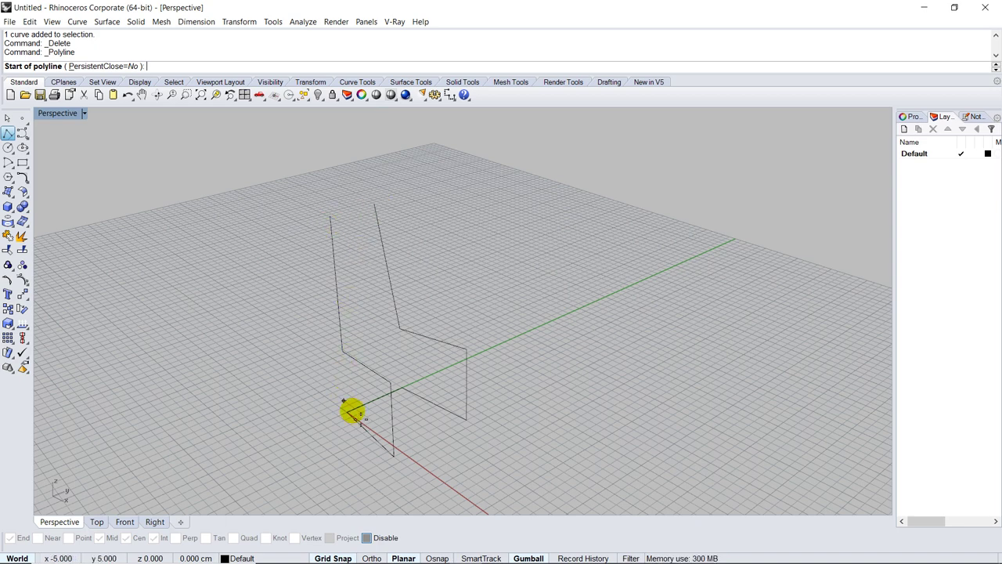
pyautogui.click(436, 557)
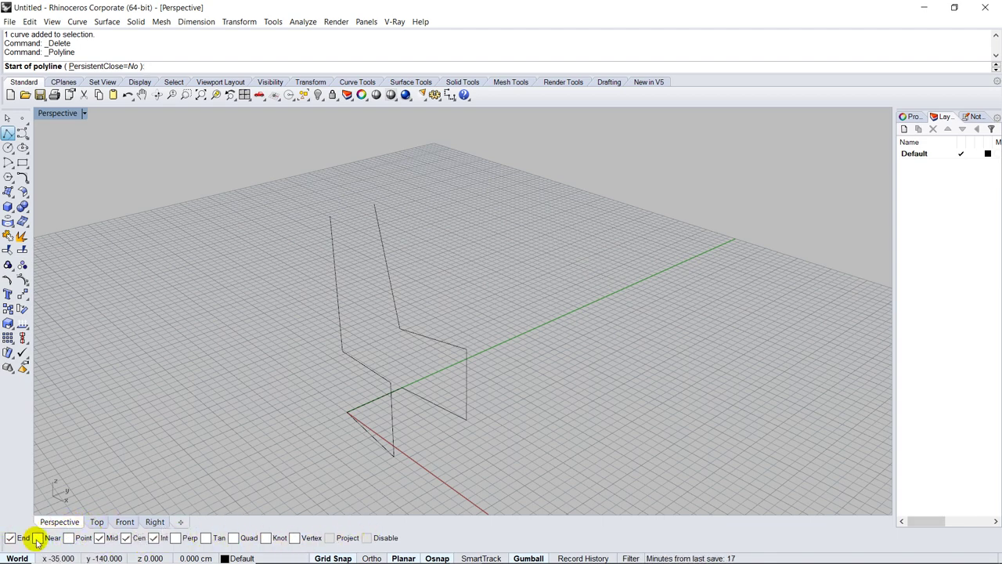
pyautogui.click(154, 538)
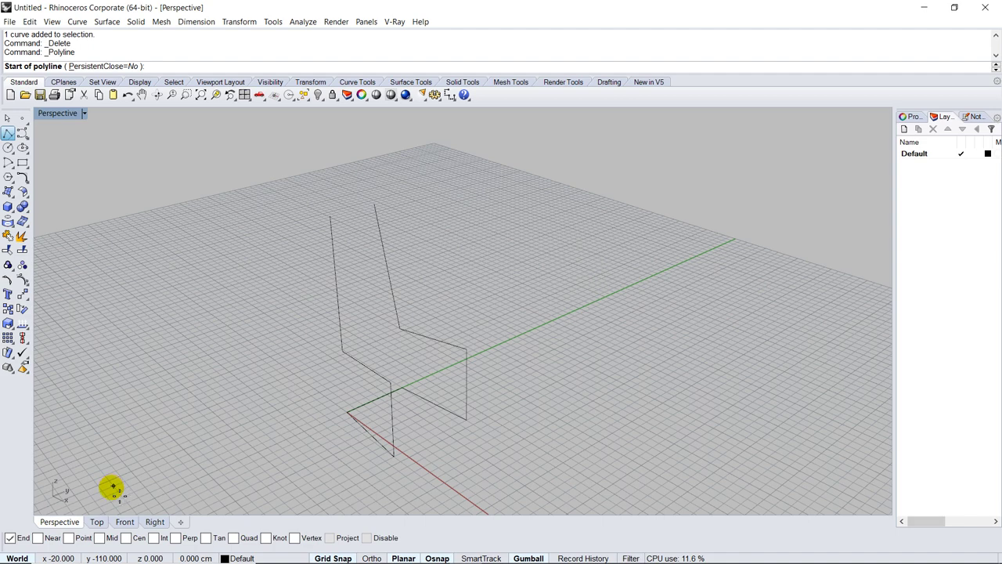
pyautogui.click(100, 538)
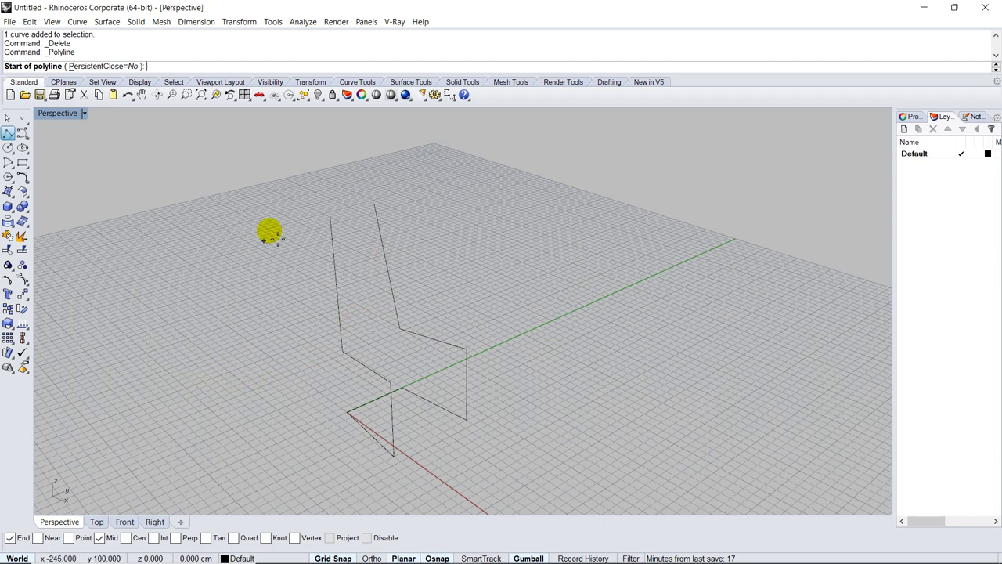
# - Draw the polyline segment between the top endpoints of the two backrests, snapping to both ends
pyautogui.click(330, 217)
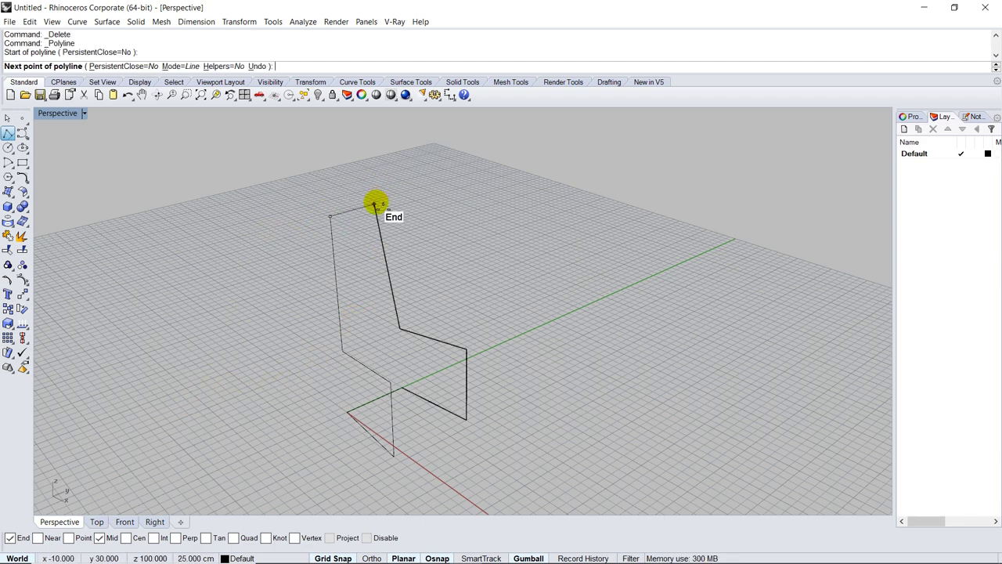
pyautogui.click(375, 204)
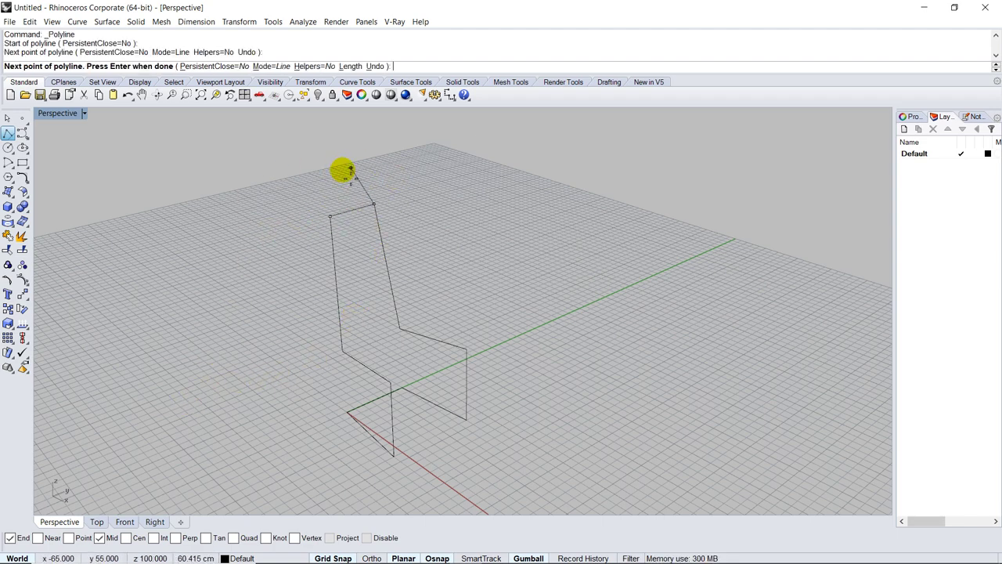
pyautogui.rightClick(317, 169)
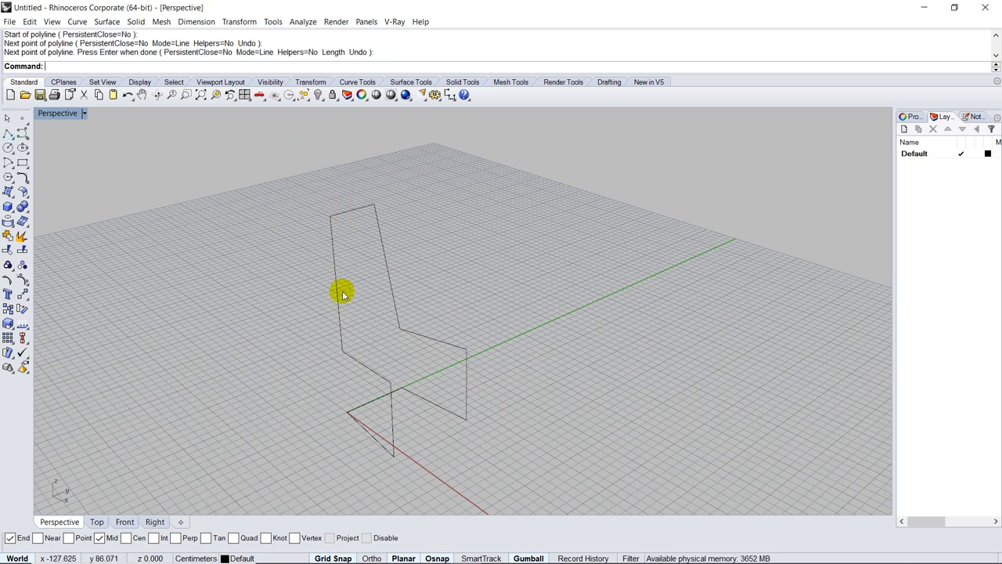
# - Select the frame's curves one at a time to examine which segments are separate, and clear the selection
pyautogui.click(365, 433)
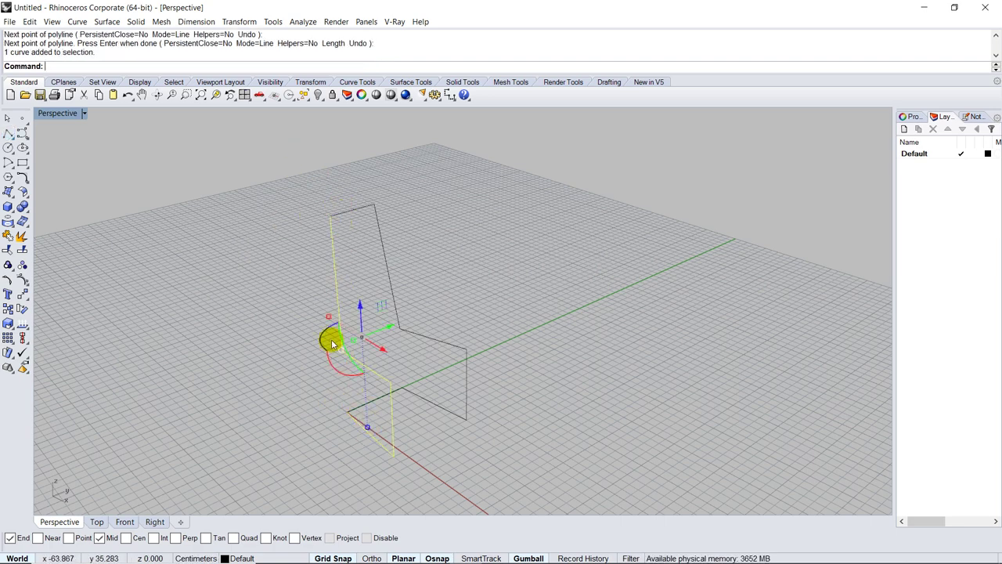
pyautogui.click(350, 216)
pyautogui.click(381, 248)
pyautogui.click(392, 393)
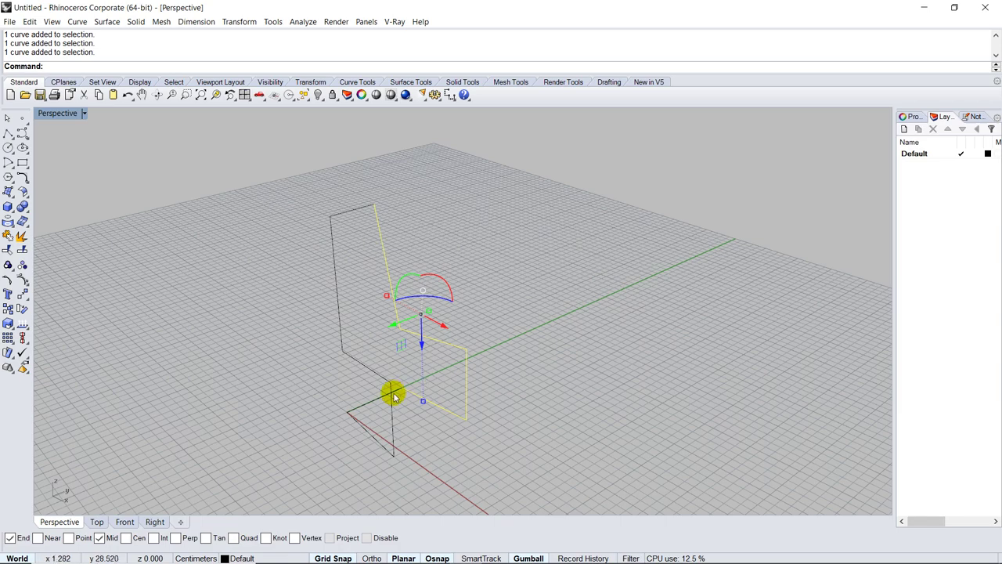
pyautogui.click(271, 391)
pyautogui.moveTo(222, 362); pyautogui.dragTo(204, 338, button='right')
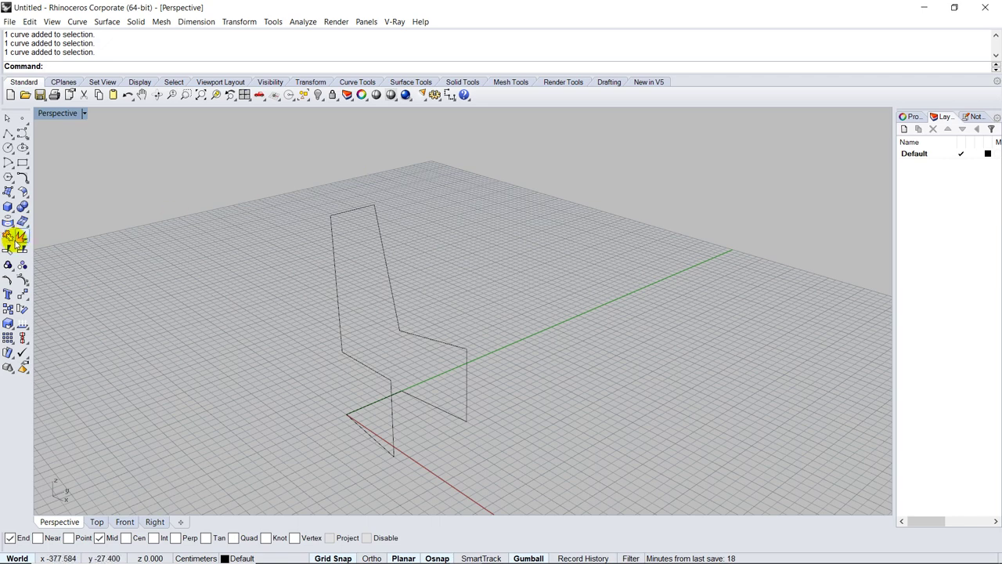
# - Join both side profiles and the two connecting lines into one closed curve, and check that it selects as a whole
pyautogui.moveTo(257, 164); pyautogui.dragTo(579, 512)
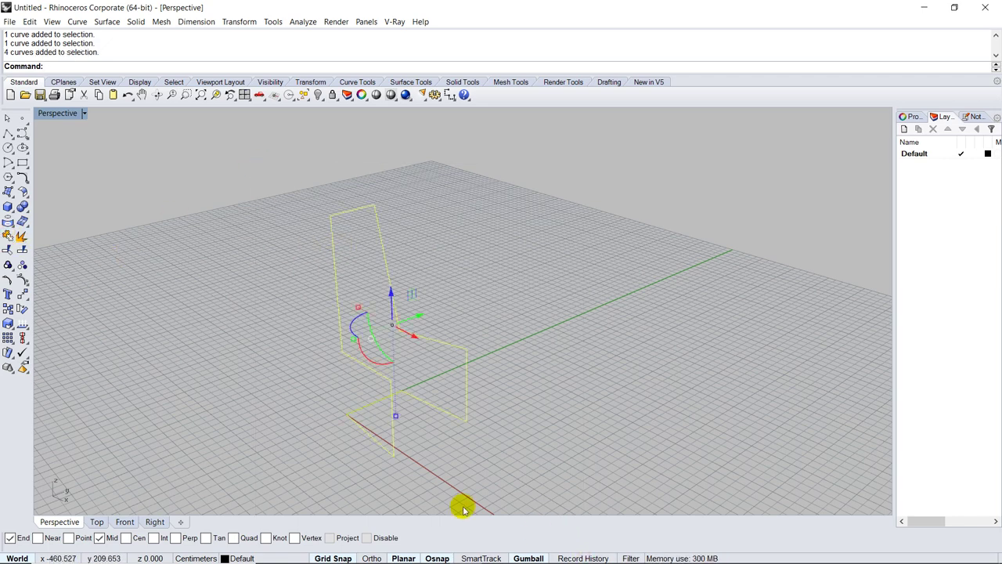
pyautogui.click(7, 238)
pyautogui.click(199, 260)
pyautogui.moveTo(345, 317); pyautogui.dragTo(311, 340, button='right')
pyautogui.click(339, 266)
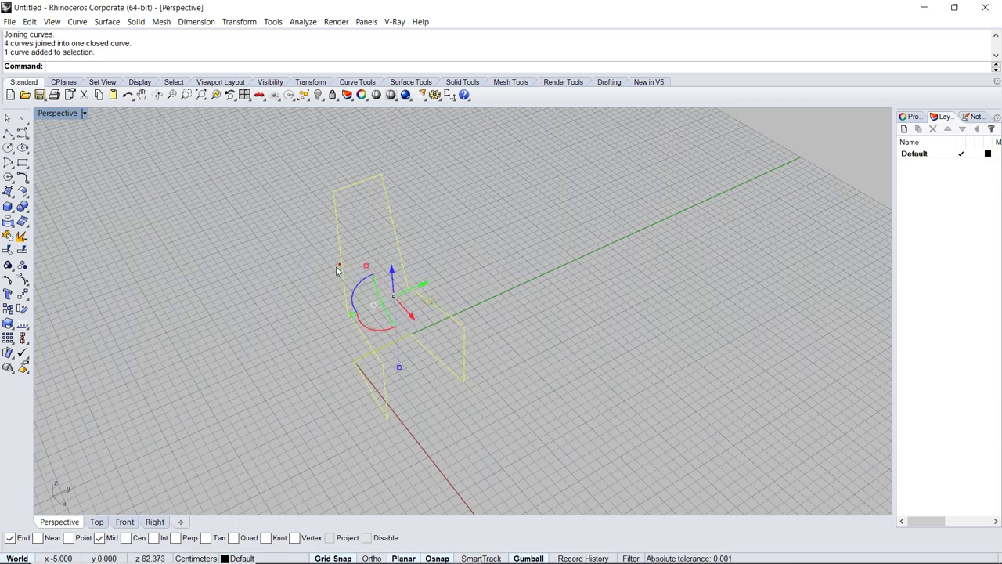
pyautogui.click(232, 288)
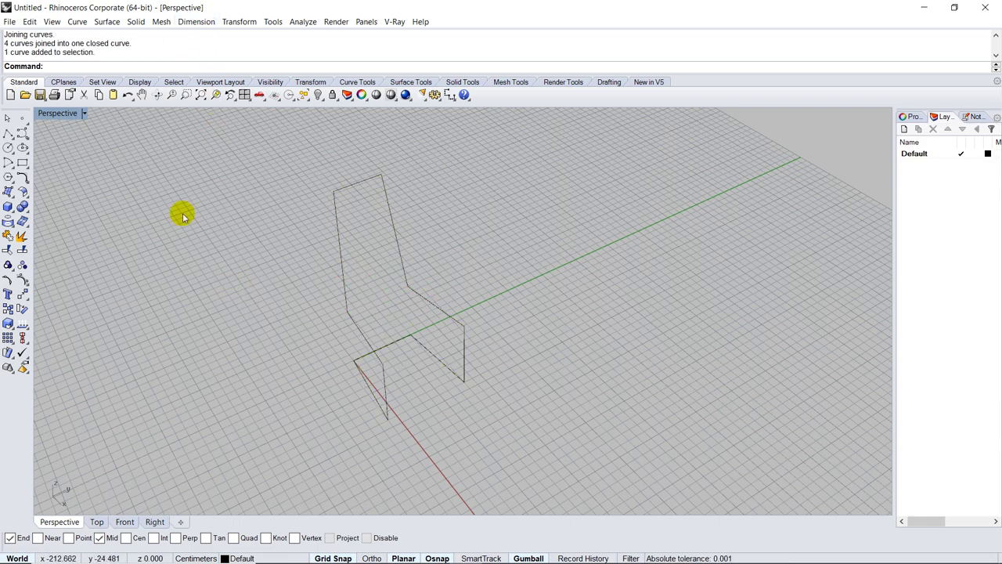
# - Start the Fillet command for rounding the corners of the closed chair curve
pyautogui.moveTo(285, 304); pyautogui.dragTo(285, 278, button='right')
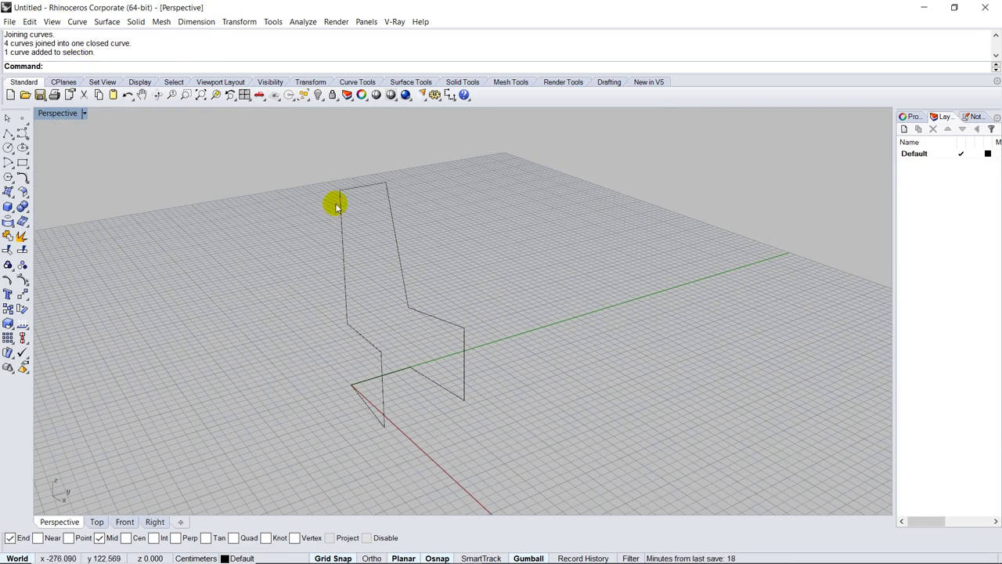
pyautogui.scroll(3, 340, 201)
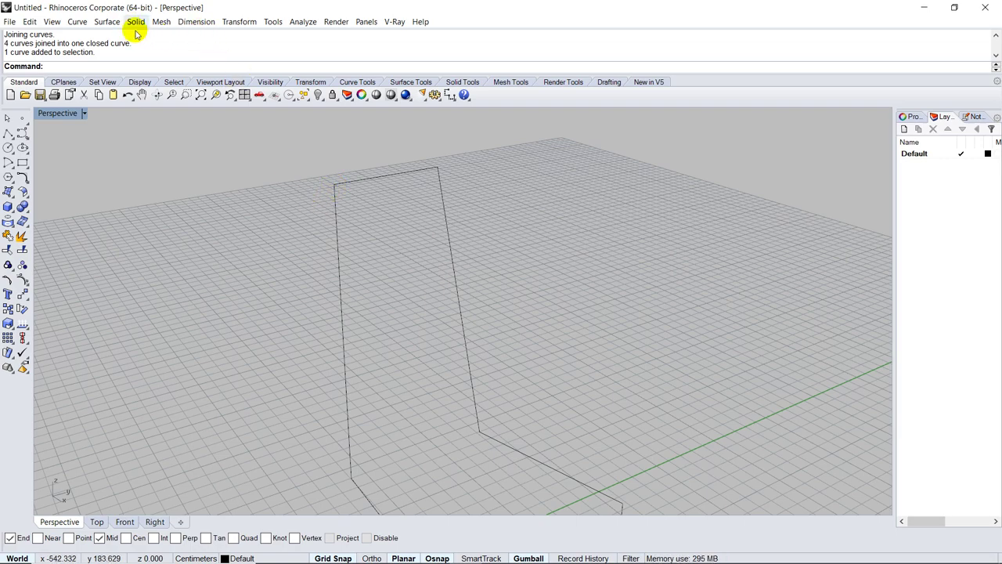
pyautogui.moveTo(321, 348); pyautogui.dragTo(369, 183, button='right')
pyautogui.moveTo(338, 240); pyautogui.dragTo(297, 331, button='right')
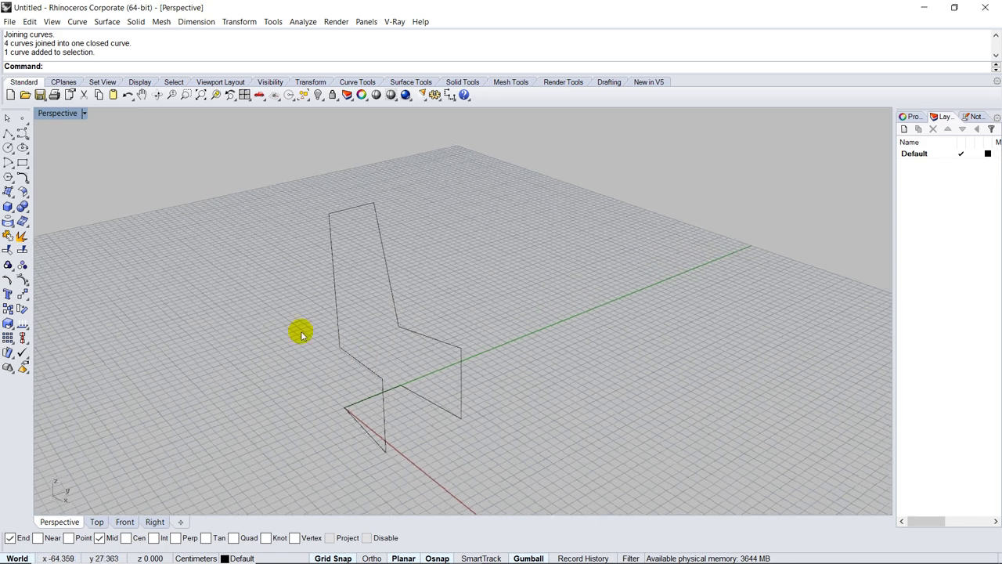
pyautogui.click(22, 177)
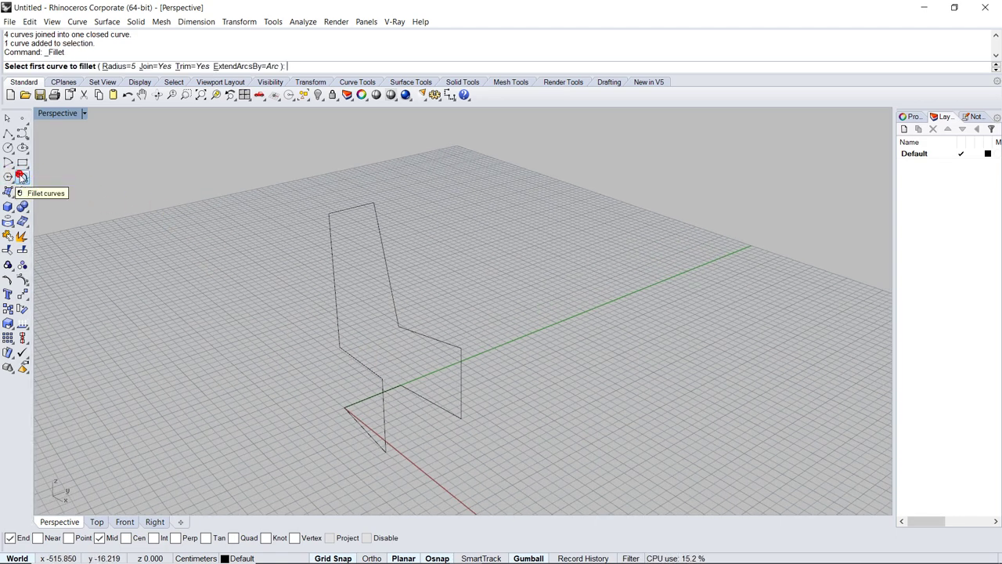
# - Try fillet settings with a radius of 1 and joining set to No
pyautogui.click(115, 66)
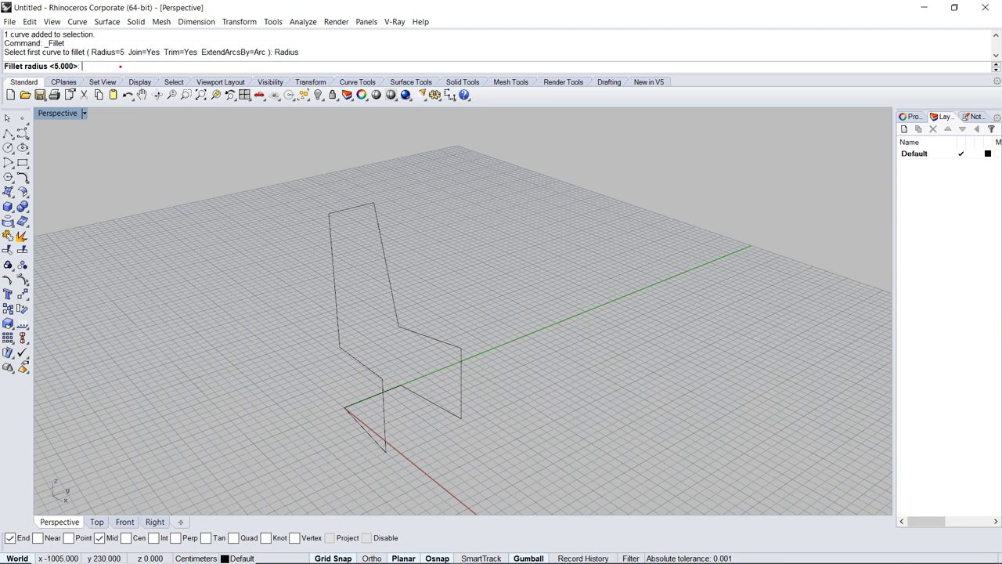
pyautogui.write('1')
pyautogui.press('Return')
pyautogui.click(149, 67)
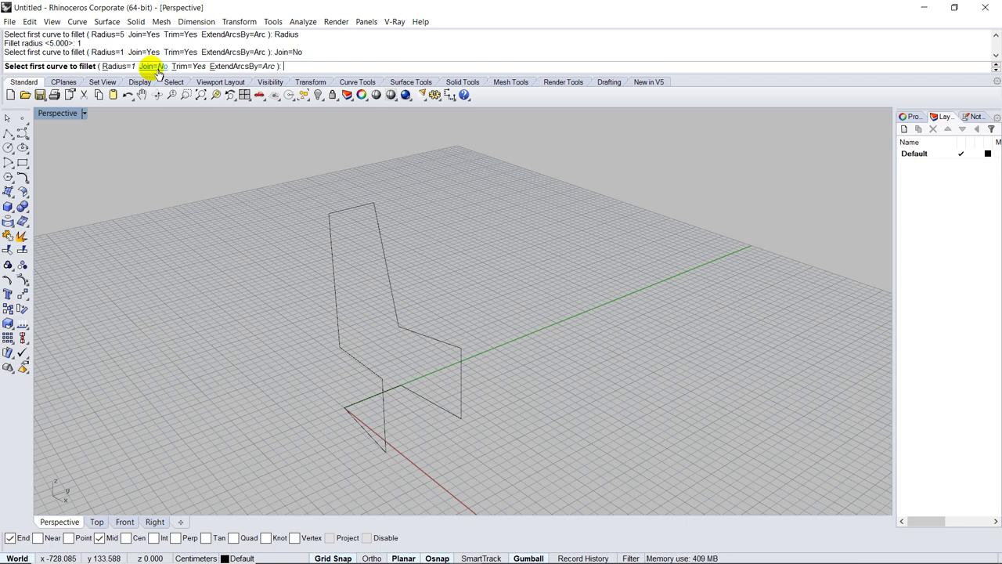
# - Set the fillet radius to 5 with Join=Yes and round the rear base corner at the origin
pyautogui.click(118, 66)
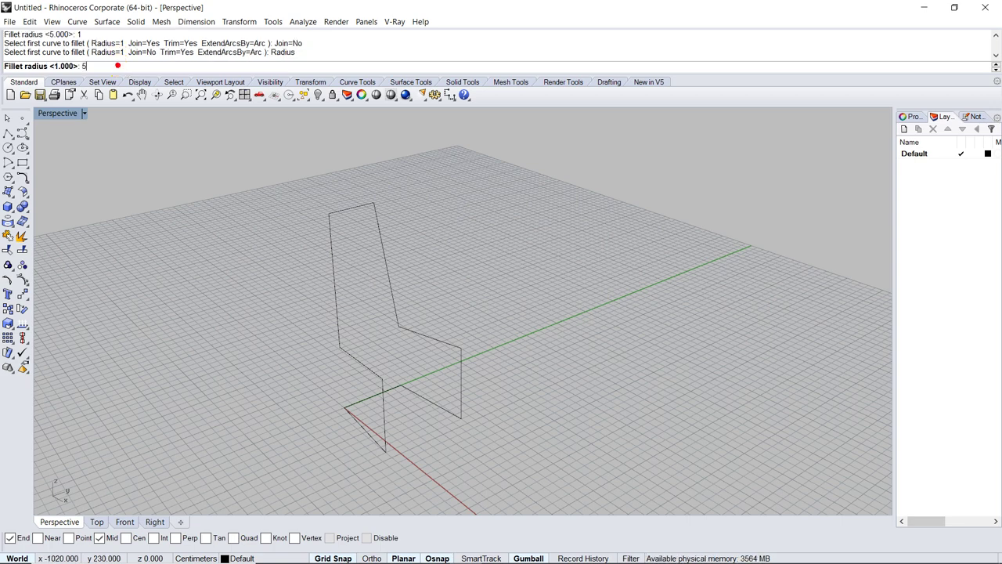
pyautogui.press('Return')
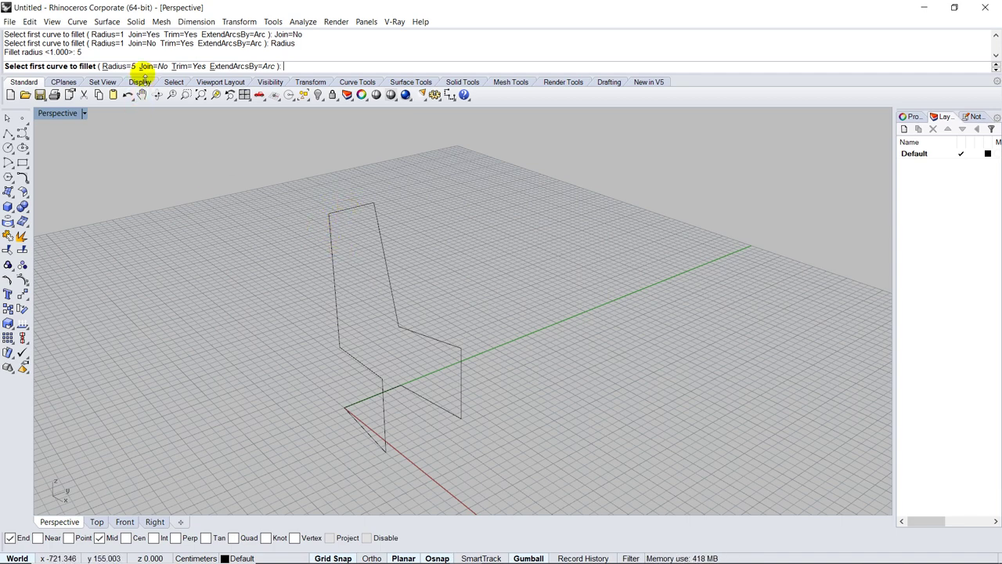
pyautogui.click(153, 67)
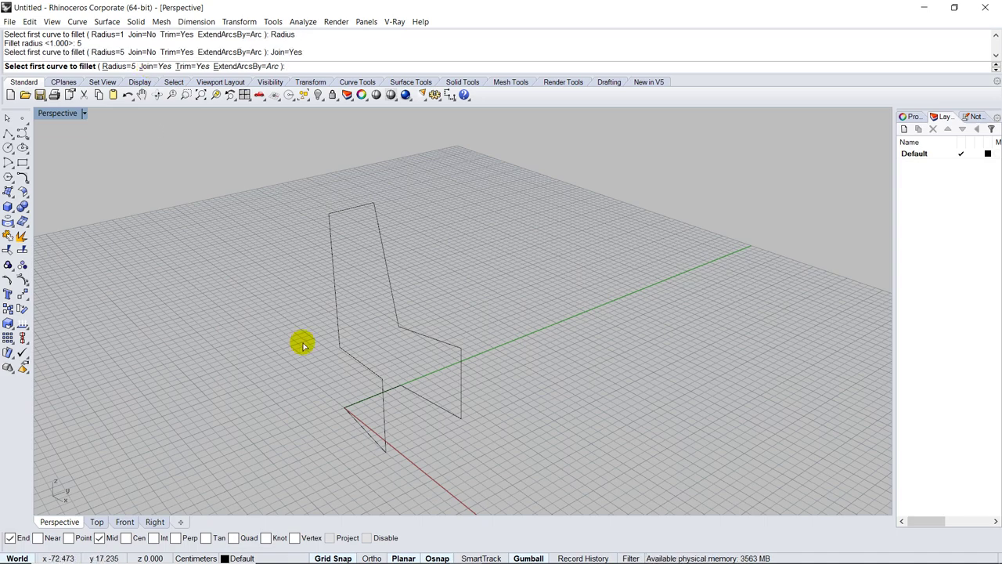
pyautogui.click(352, 417)
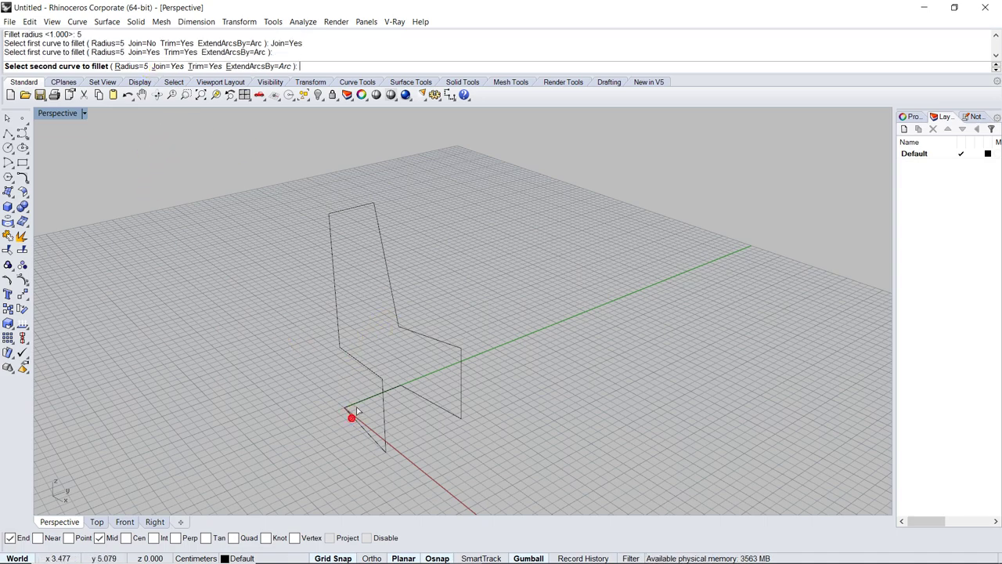
pyautogui.click(357, 404)
pyautogui.scroll(5, 356, 423)
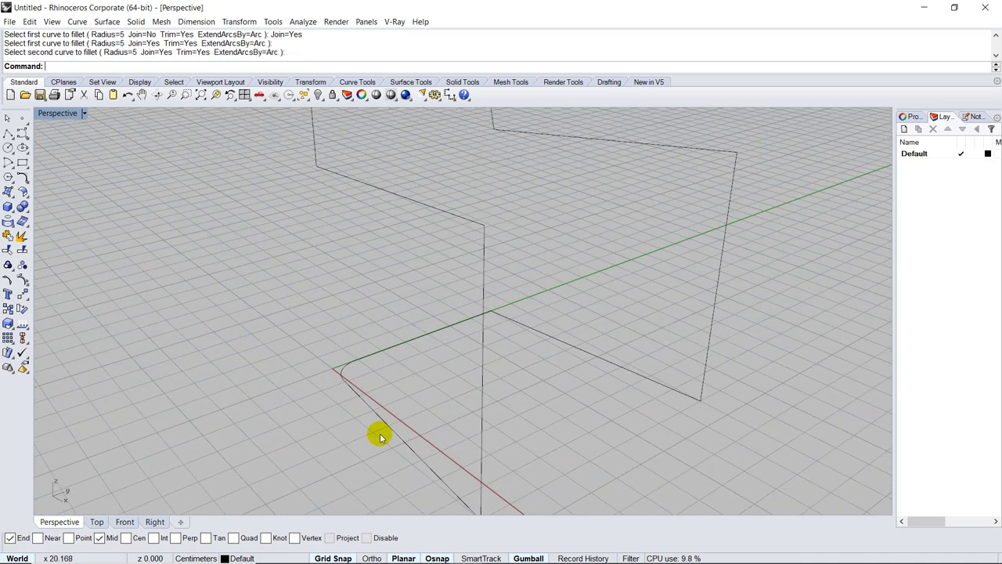
pyautogui.scroll(-3, 250, 300)
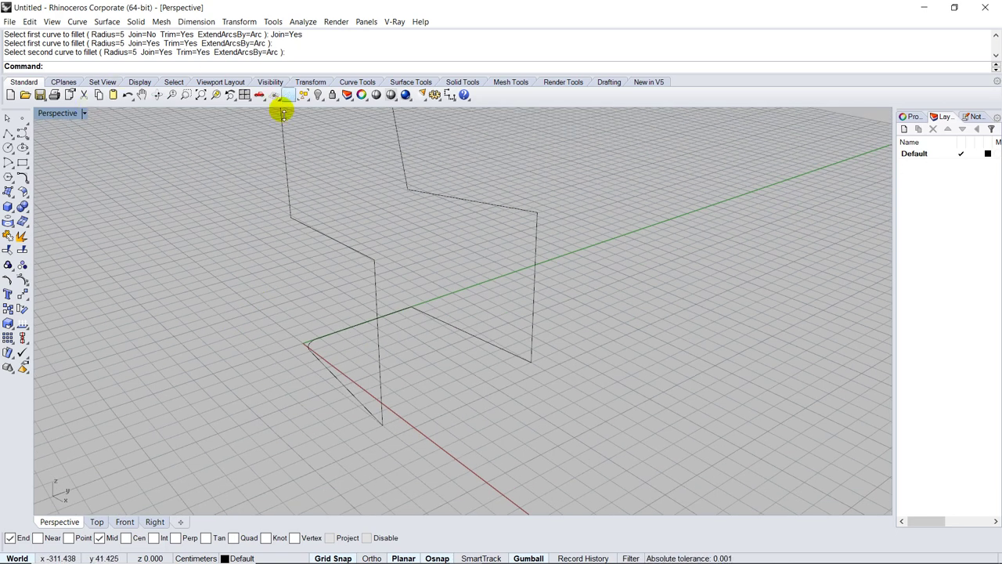
# - Fillet the base-to-leg and leg-to-seat corners of the origin-side profile with radius 5
pyautogui.rightClick(240, 281)
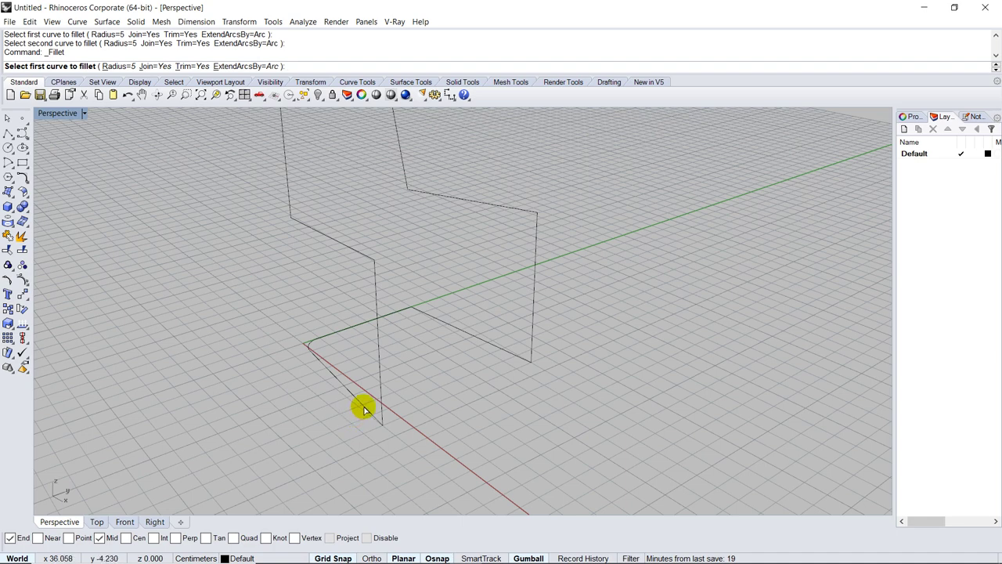
pyautogui.click(364, 408)
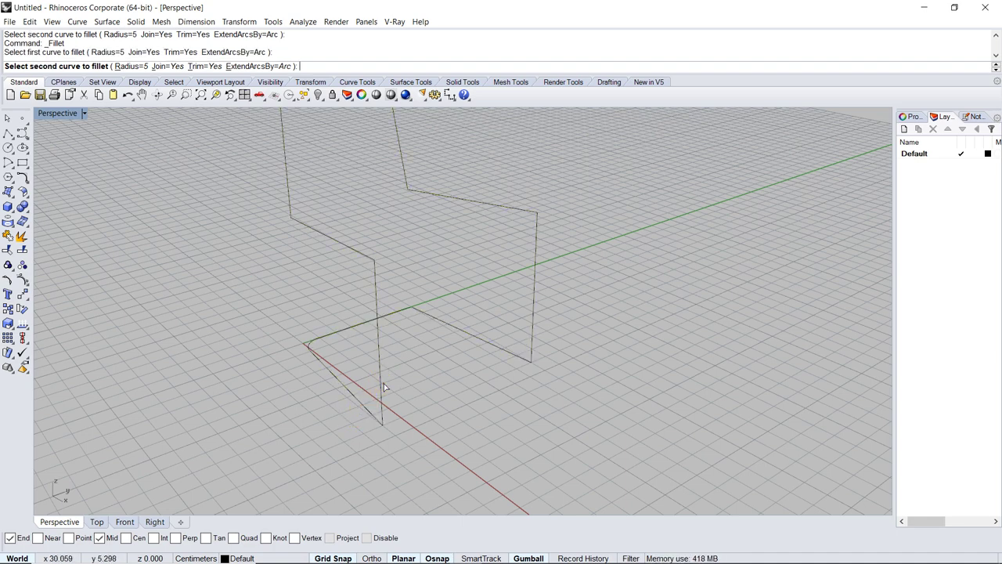
pyautogui.click(383, 383)
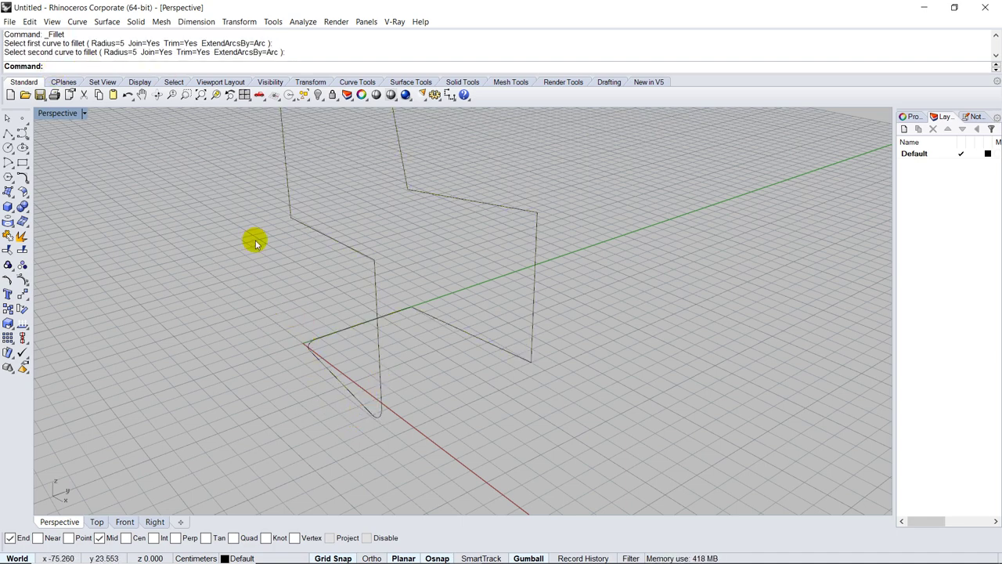
pyautogui.rightClick(365, 280)
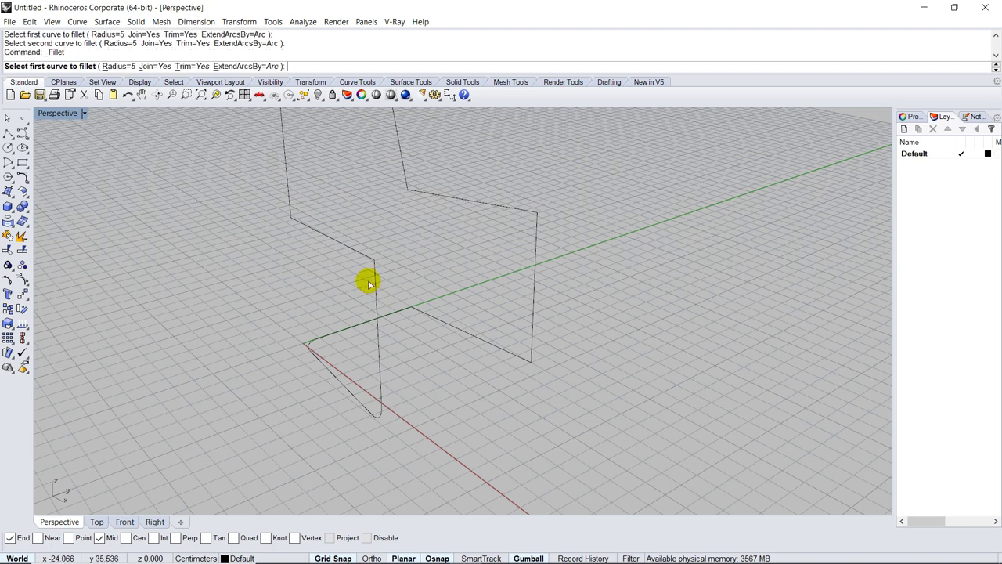
pyautogui.click(378, 287)
pyautogui.click(356, 252)
# - Fillet the origin-side profile's seat-to-backrest corner and its top backrest corner with radius 5
pyautogui.rightClick(291, 235)
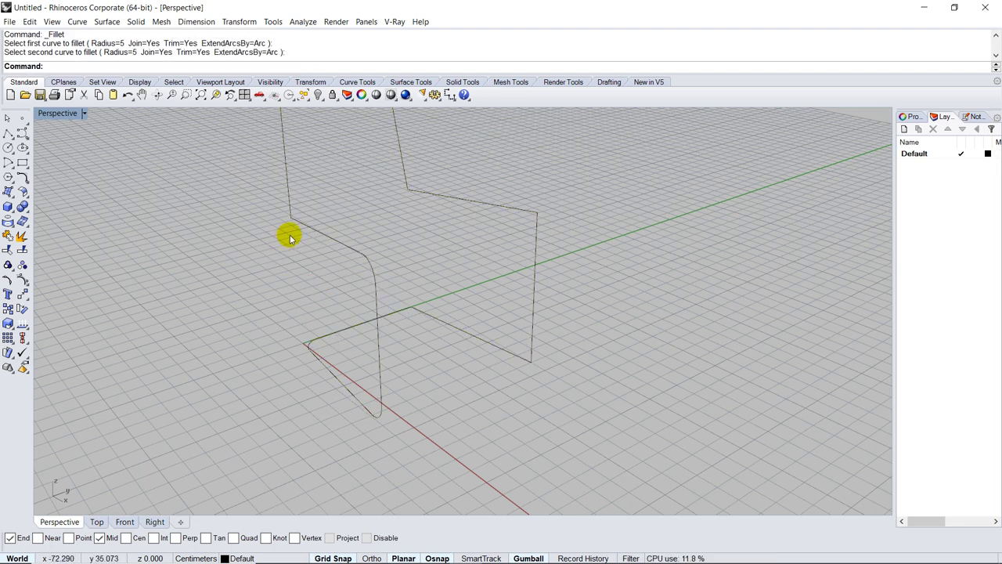
pyautogui.click(287, 191)
pyautogui.press('Escape')
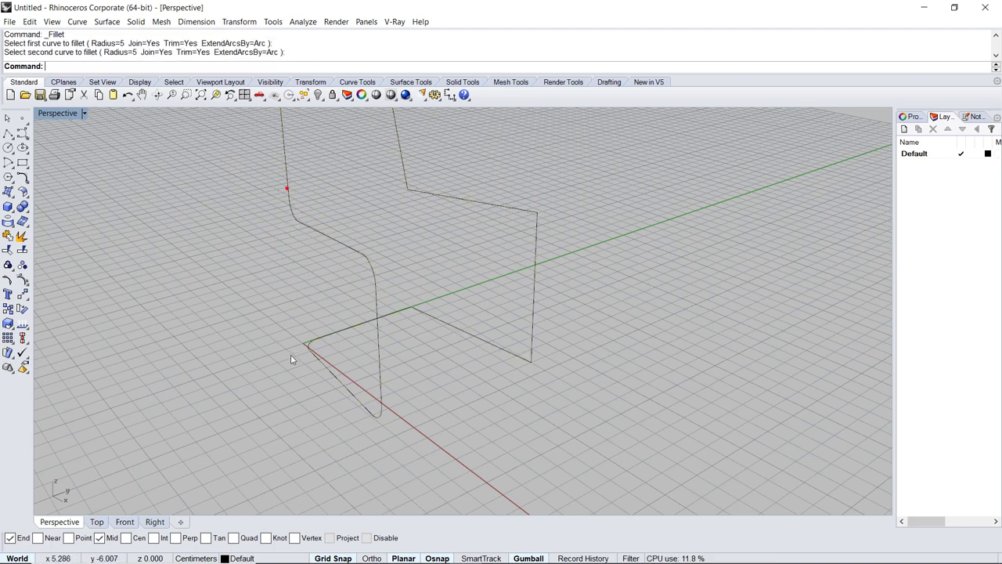
pyautogui.scroll(-3, 269, 269)
pyautogui.rightClick(272, 187)
pyautogui.click(276, 163)
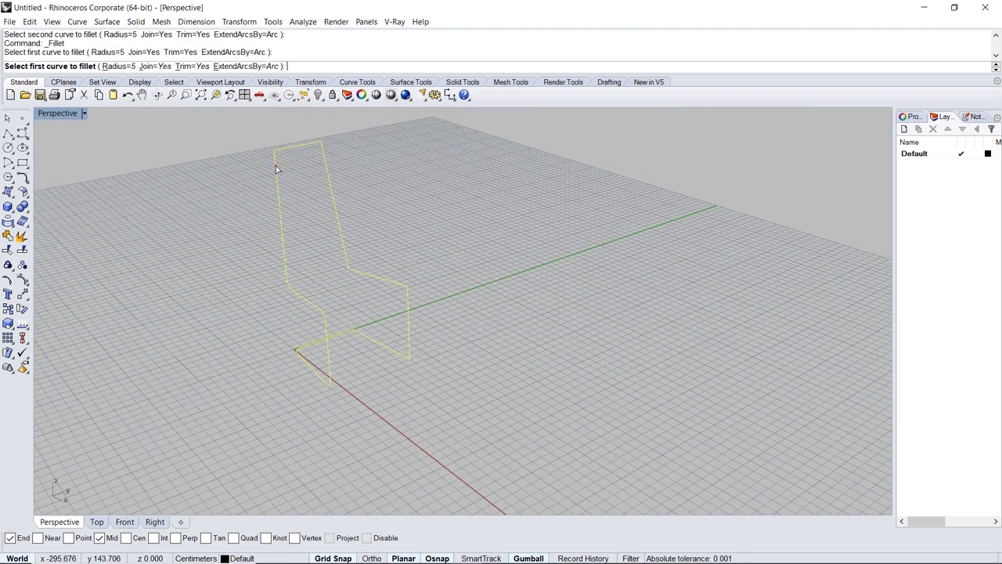
pyautogui.click(279, 148)
# - Fillet the opposite profile's top backrest corner and its seat-to-backrest corner with radius 5
pyautogui.rightClick(307, 149)
pyautogui.click(307, 149)
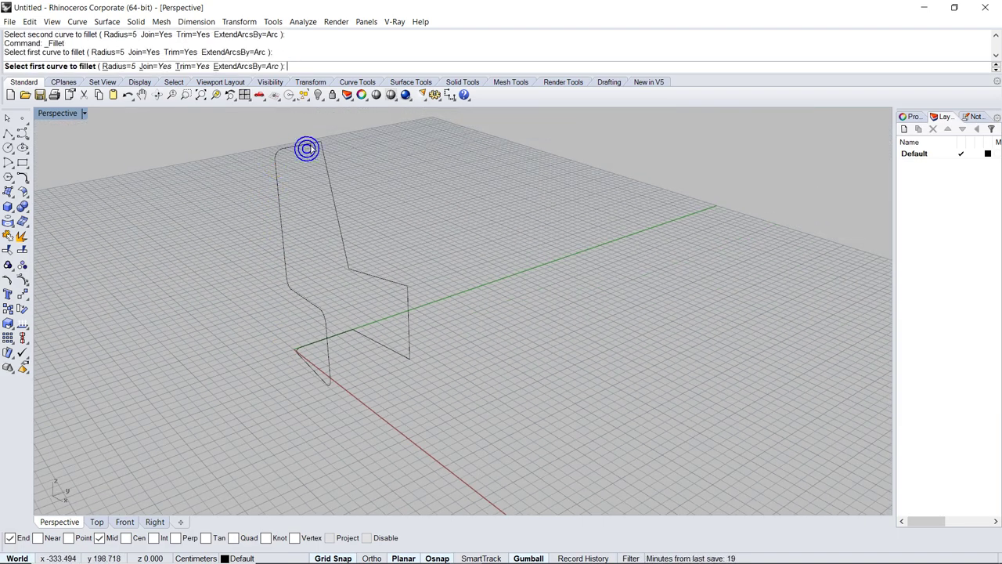
pyautogui.click(327, 161)
pyautogui.rightClick(325, 159)
pyautogui.click(344, 255)
pyautogui.click(356, 274)
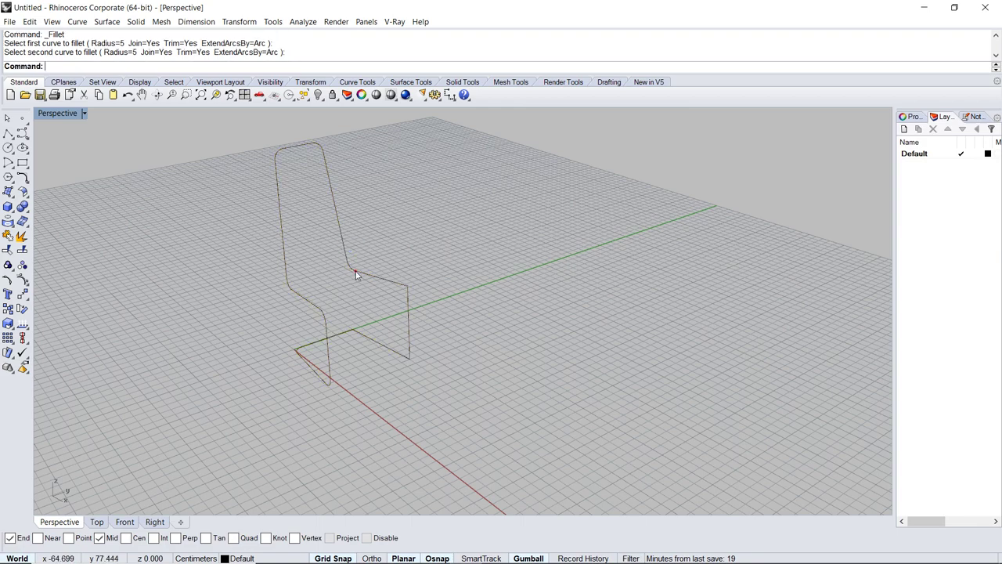
# - Fillet the seat-to-leg and leg-to-base corners of the opposite profile with radius 5
pyautogui.rightClick(407, 296)
pyautogui.click(387, 280)
pyautogui.click(408, 317)
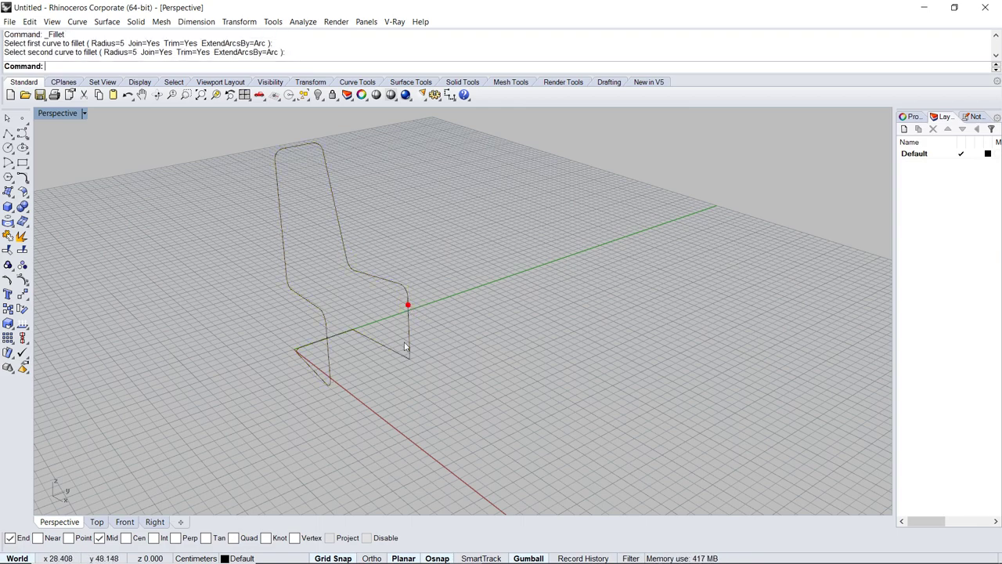
pyautogui.rightClick(407, 347)
pyautogui.click(407, 347)
pyautogui.click(398, 352)
# - Fillet the remaining rear base corner on the opposite side with radius 5 and check the rounded frame
pyautogui.rightClick(366, 339)
pyautogui.click(362, 338)
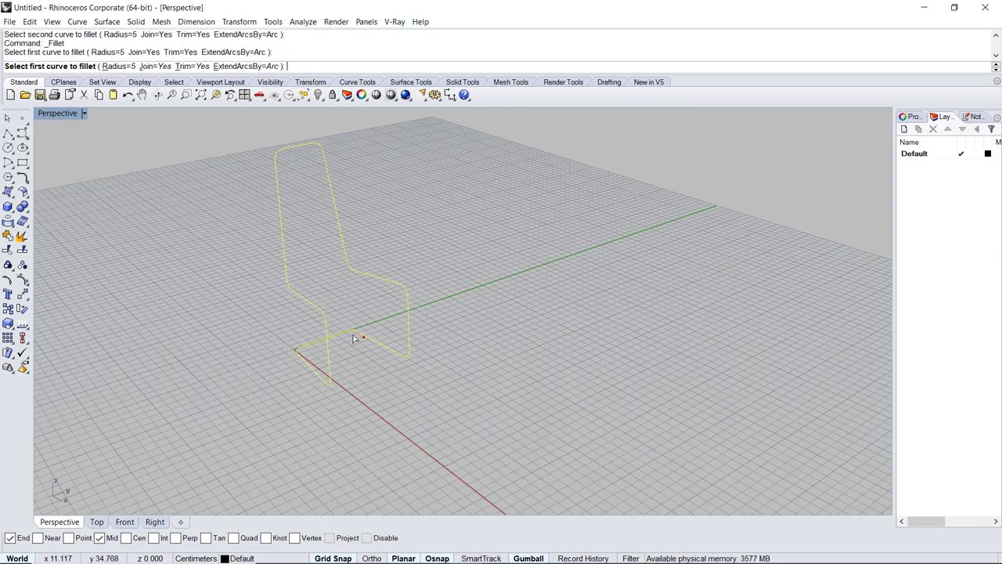
pyautogui.click(344, 335)
pyautogui.scroll(5, 343, 338)
pyautogui.moveTo(332, 364)
pyautogui.mouseDown(button='right')
pyautogui.moveTo(380, 454)
pyautogui.moveTo(358, 407)
pyautogui.moveTo(435, 379)
pyautogui.moveTo(412, 410)
pyautogui.moveTo(336, 381)
pyautogui.mouseUp(button='right')
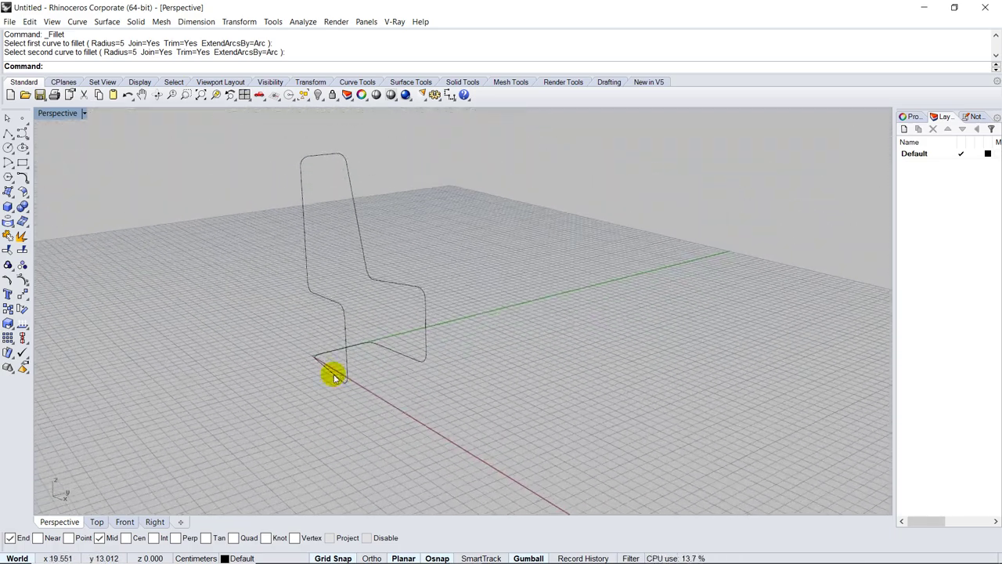